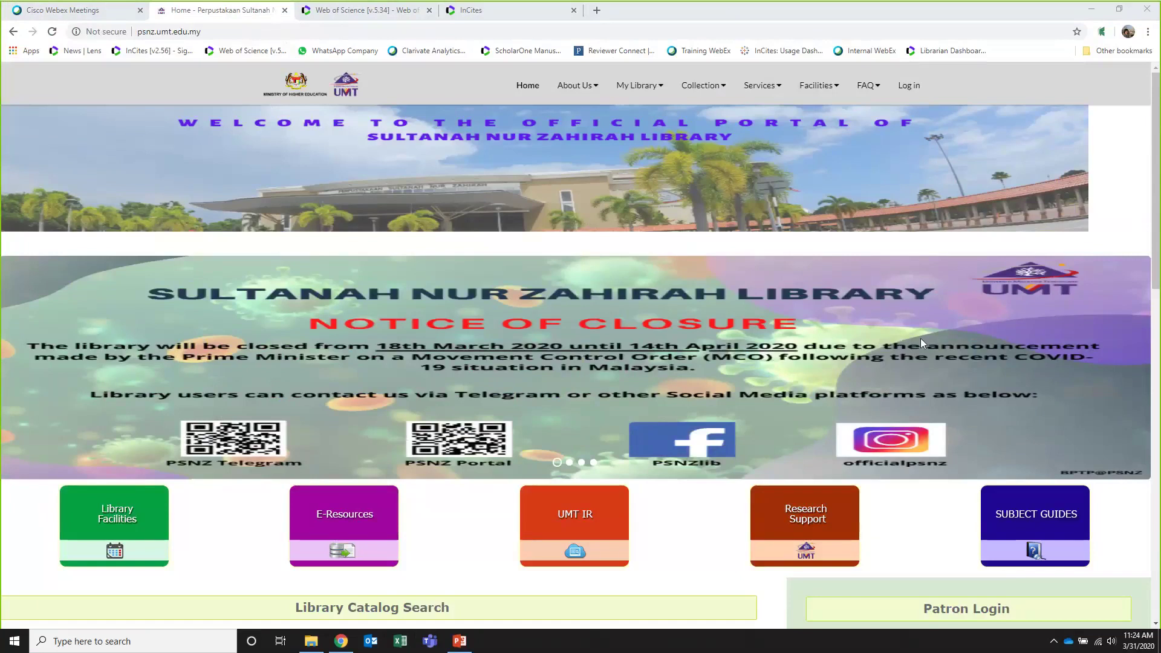
Open the library's E-Resources list, expand its Web of Science entry, and switch to the Web of Science search page
{"action": "scroll", "coordinate": [575, 284], "scroll_direction": "down", "scroll_amount": 6}
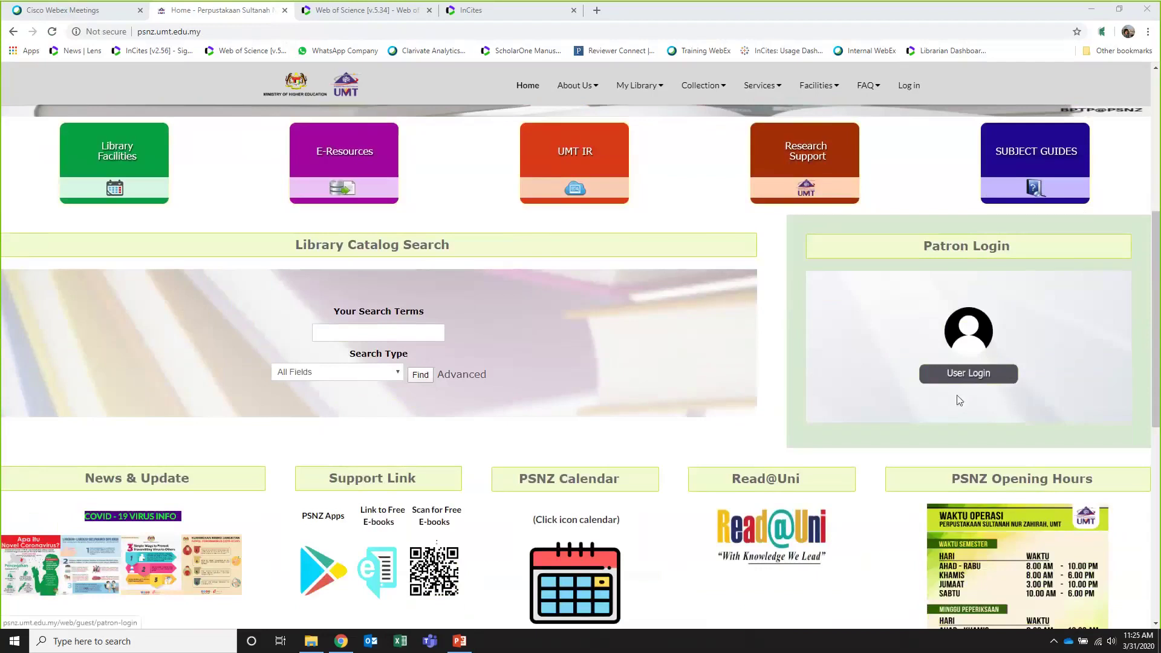
{"action": "scroll", "coordinate": [973, 401], "scroll_direction": "up", "scroll_amount": 2}
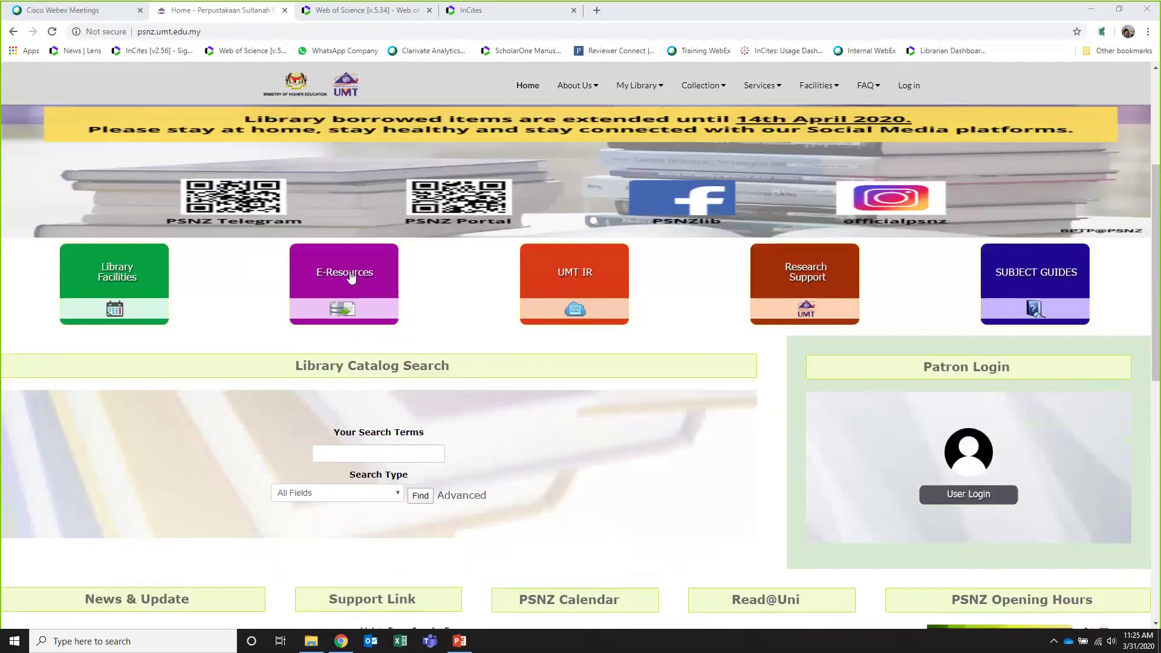
{"action": "left_click", "coordinate": [349, 269]}
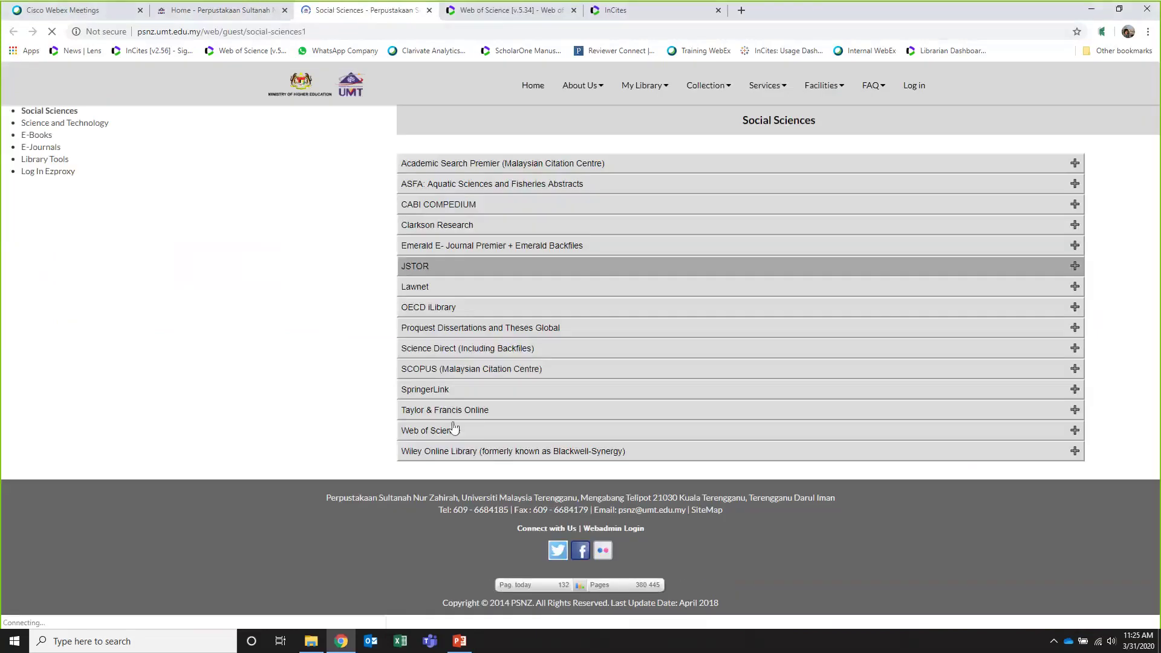
{"action": "left_click", "coordinate": [455, 430]}
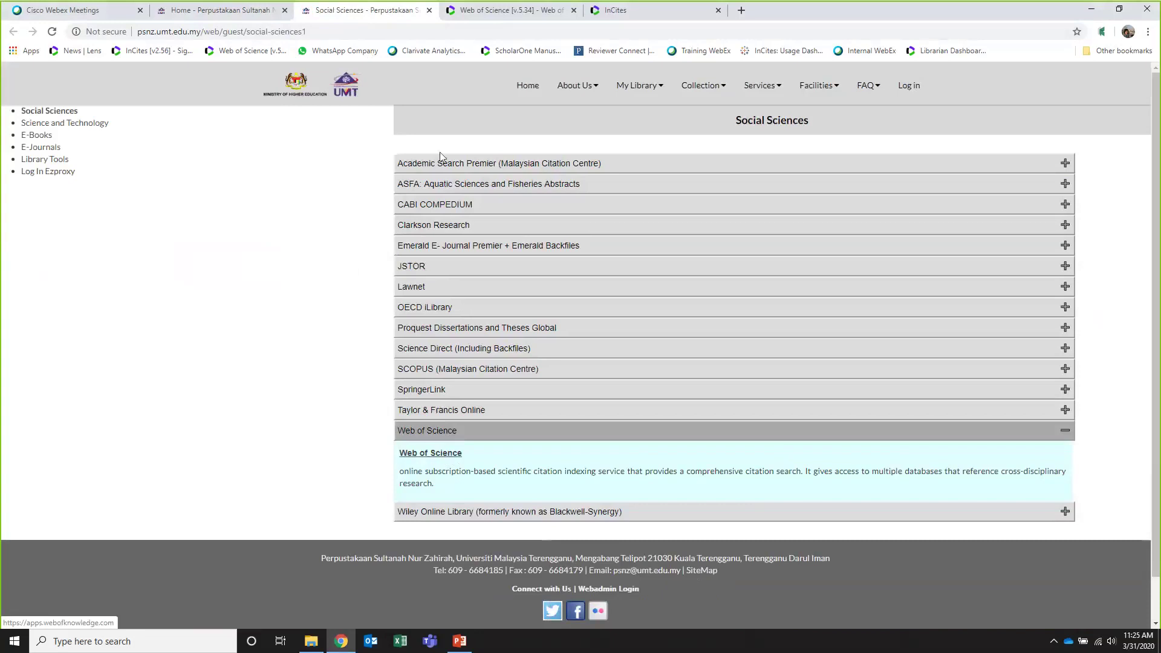
{"action": "left_click", "coordinate": [455, 8]}
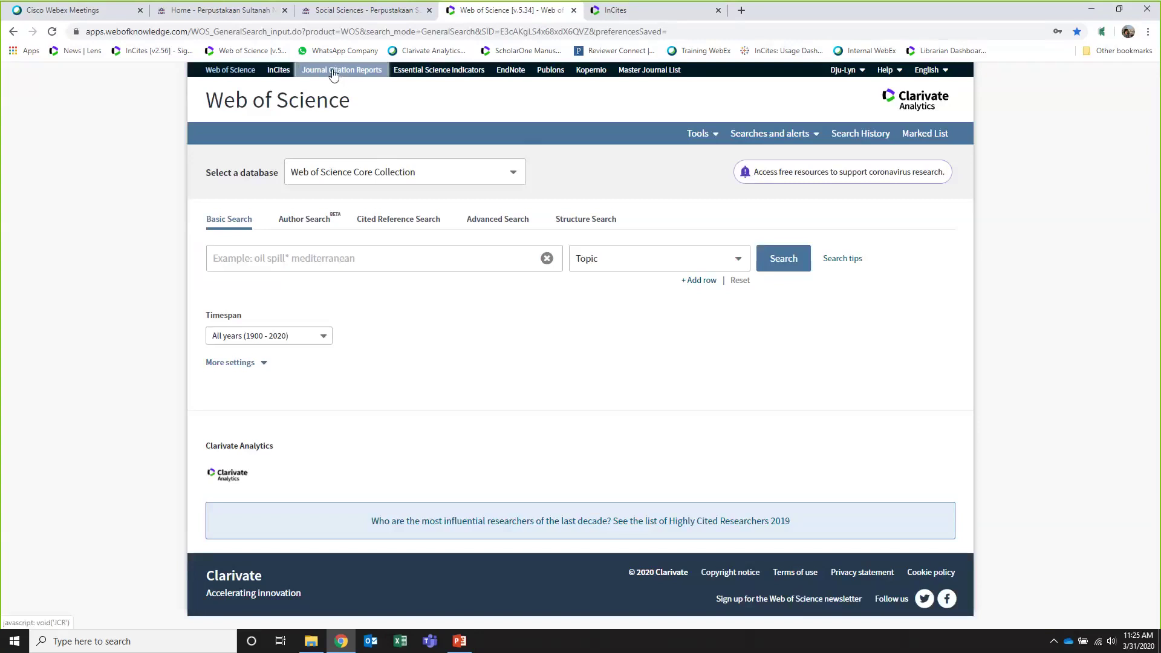
Switch to InCites Journal Citation Reports and look up "research front" as a journal name
{"action": "left_click", "coordinate": [665, 13]}
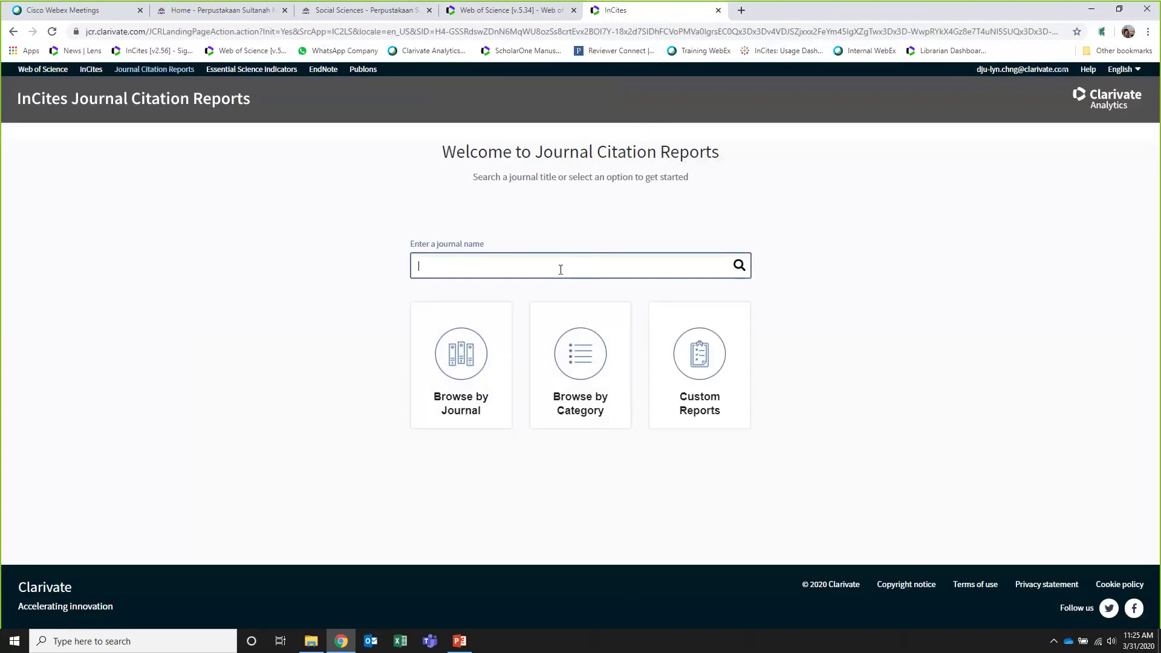
{"action": "type", "text": "resear"}
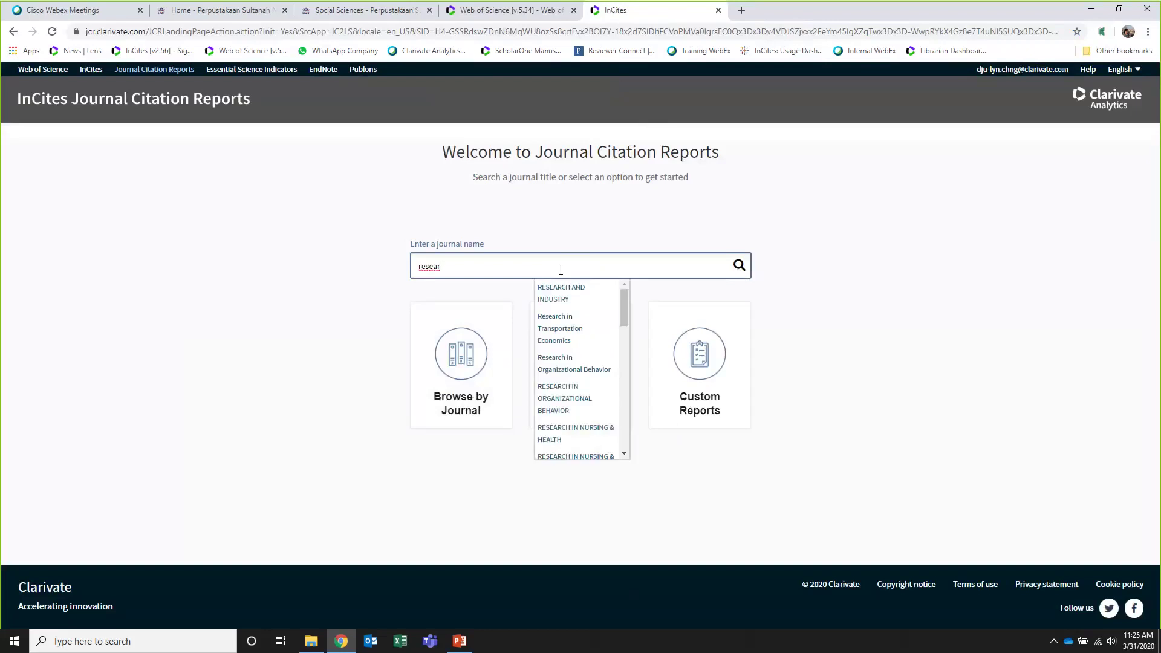
{"action": "type", "text": "vc"}
{"action": "key", "text": "BackSpace"}
{"action": "key", "text": "BackSpace"}
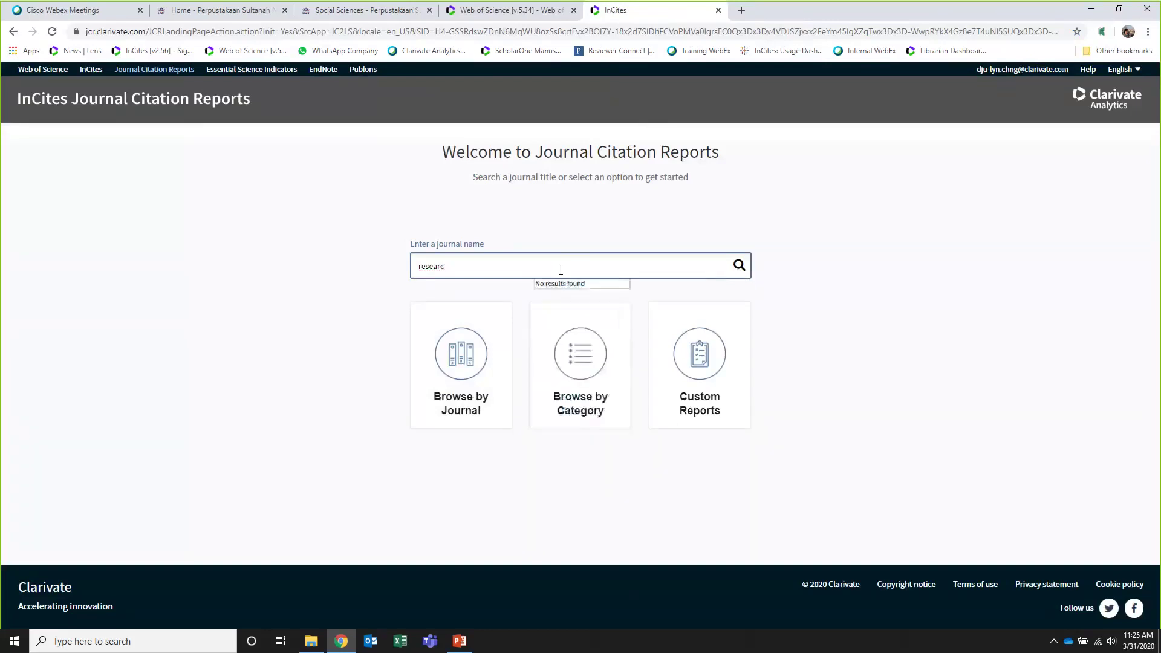
{"action": "type", "text": "ch fron"}
{"action": "key", "text": "BackSpace"}
{"action": "key", "text": "BackSpace"}
{"action": "key", "text": "BackSpace"}
{"action": "key", "text": "BackSpace"}
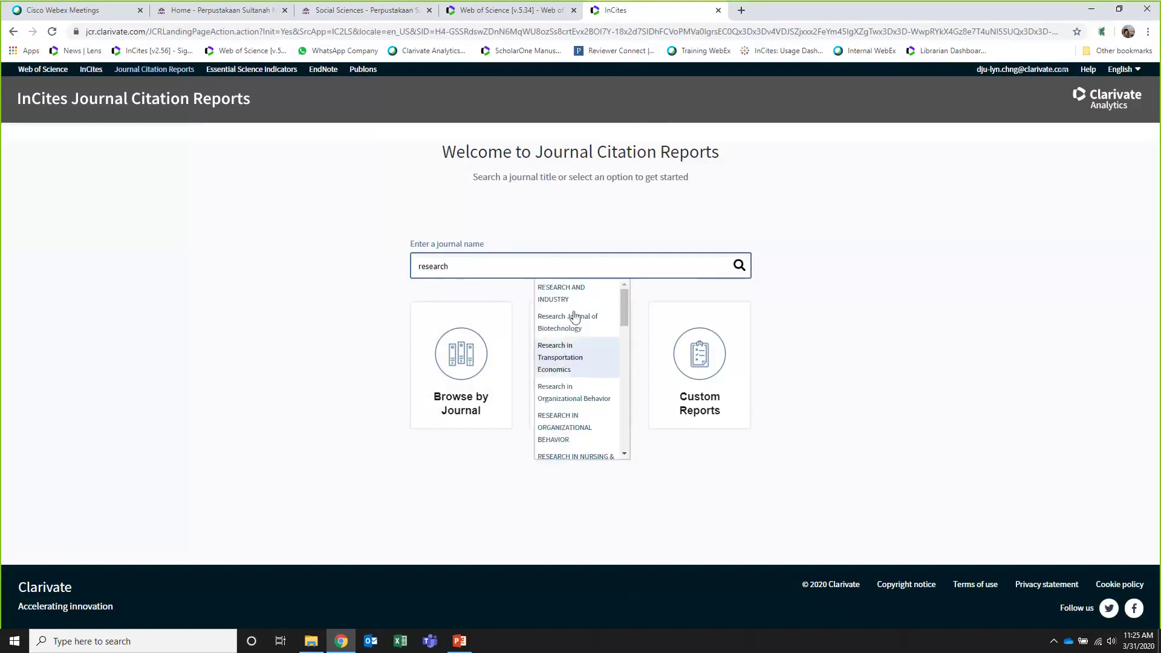
{"action": "type", "text": "f"}
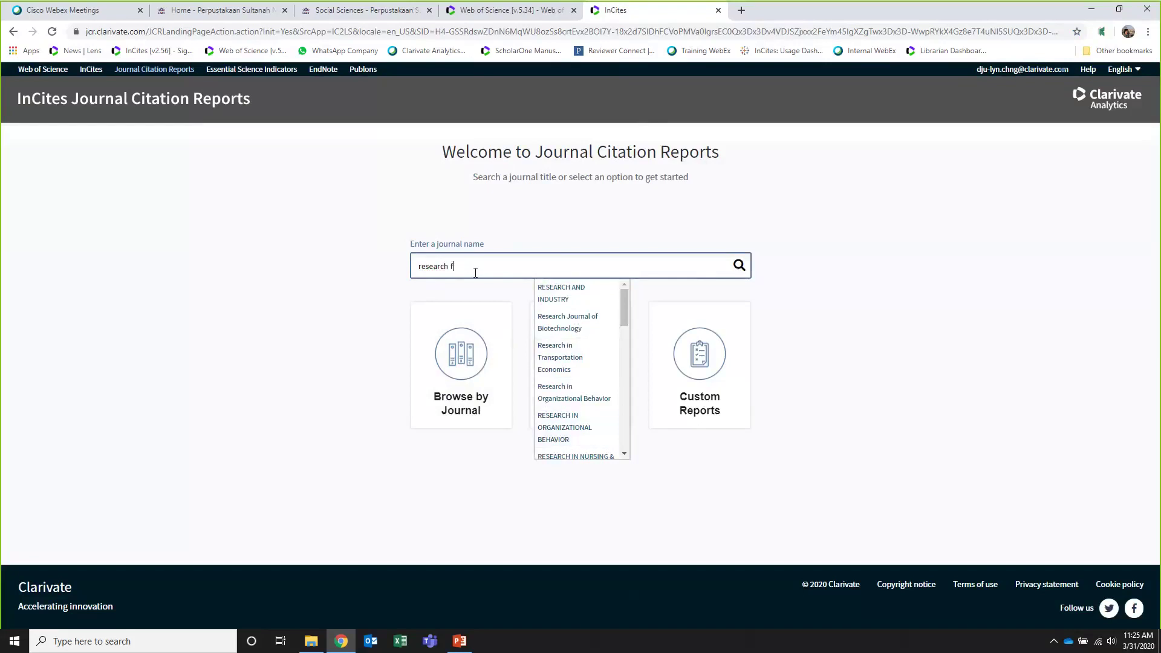
{"action": "type", "text": "ront"}
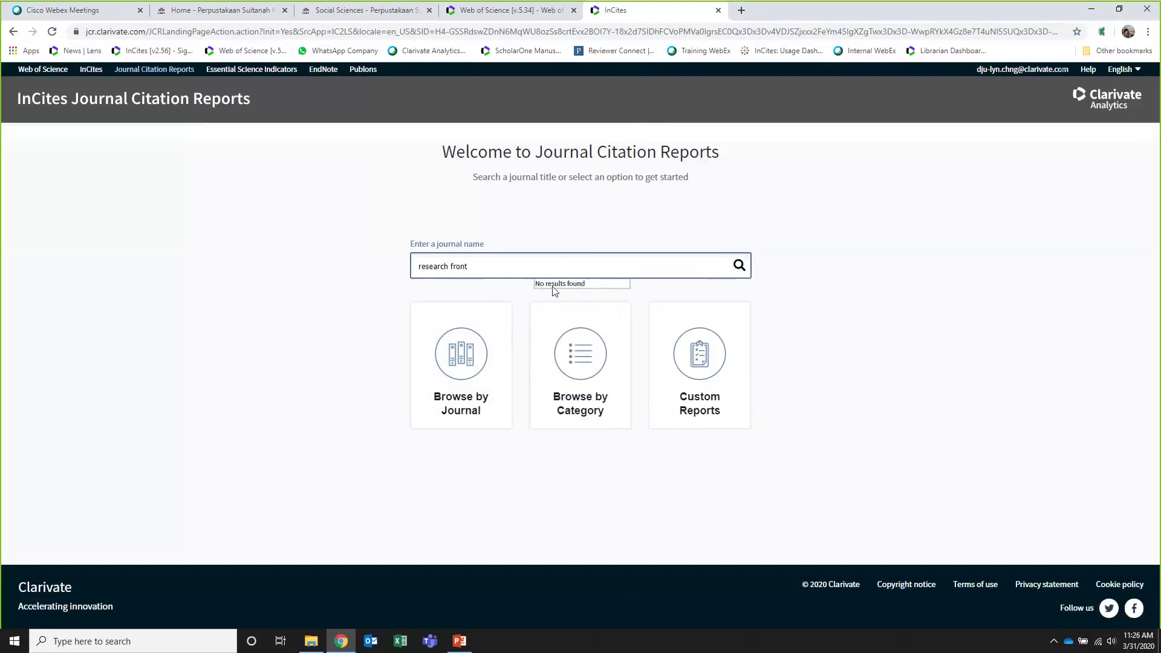
{"action": "left_click_drag", "start_coordinate": [556, 267], "coordinate": [363, 285]}
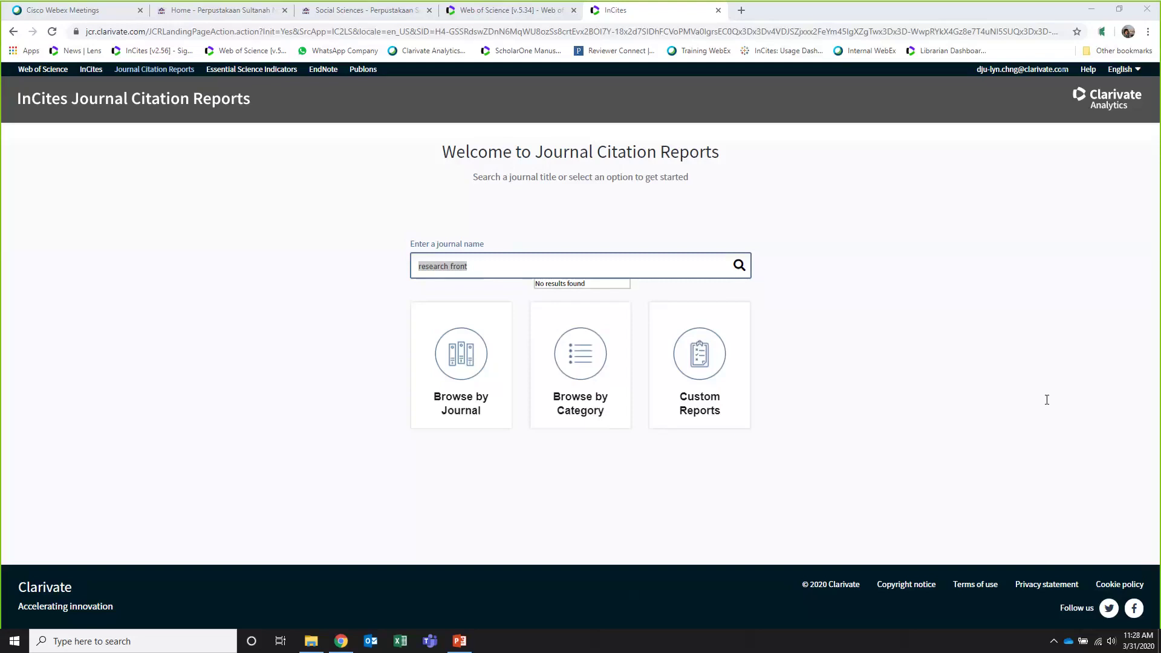
Browse Journal Citation Reports by category and open the list of journals in Plant Sciences
{"action": "left_click", "coordinate": [474, 7]}
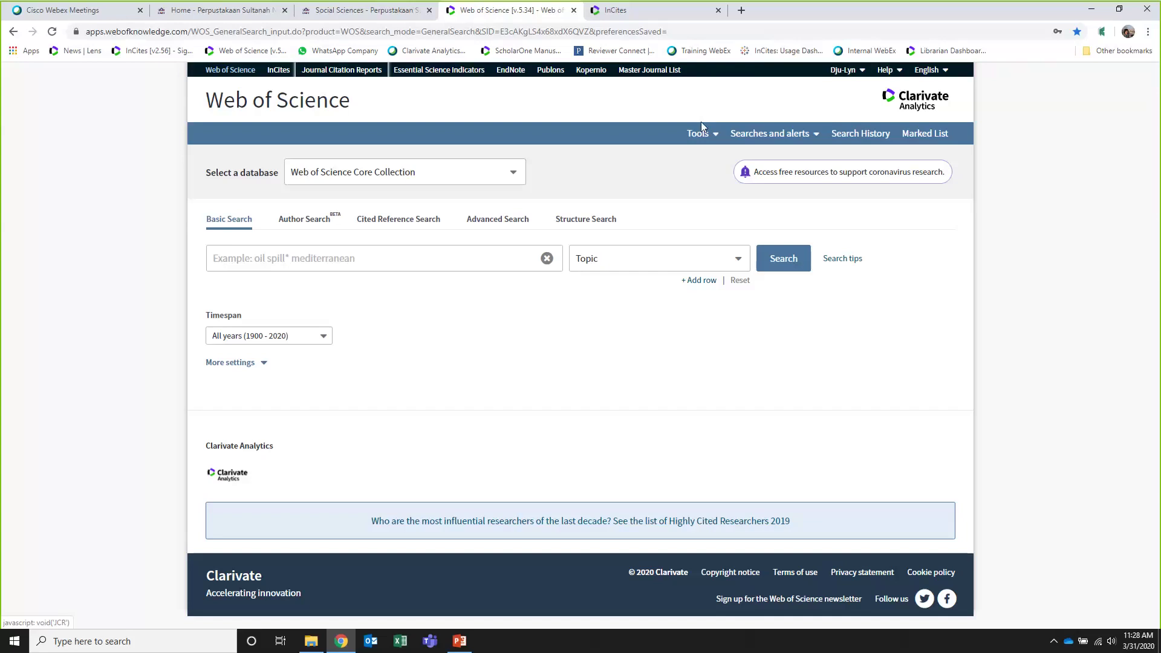
{"action": "left_click", "coordinate": [313, 17]}
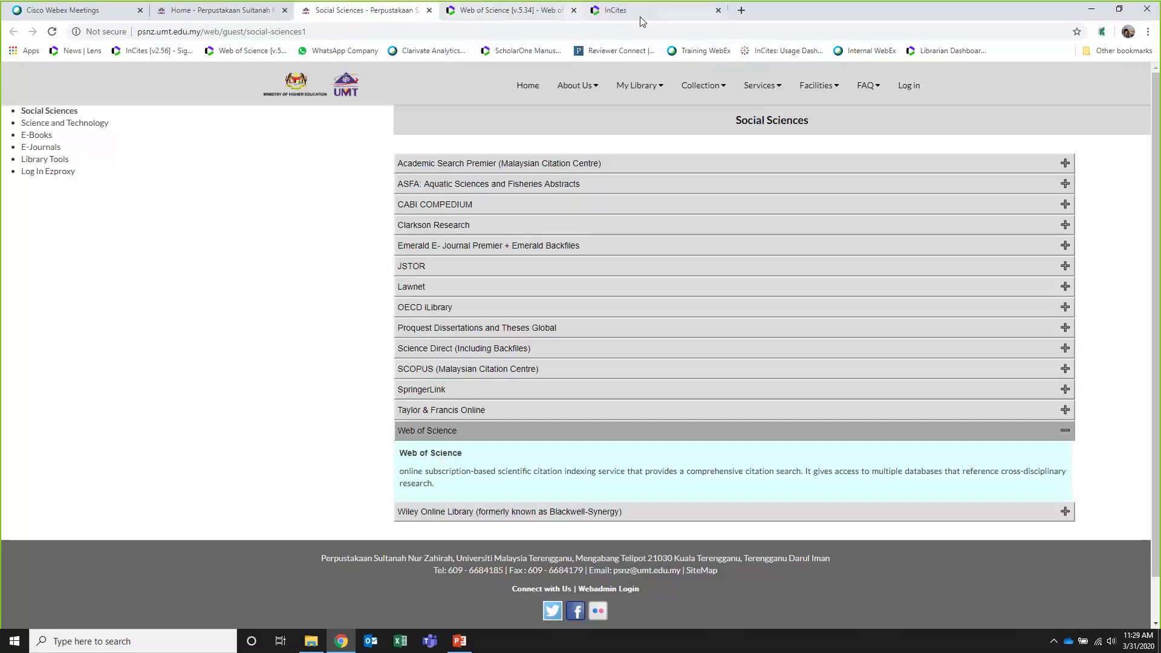
{"action": "left_click", "coordinate": [655, 14]}
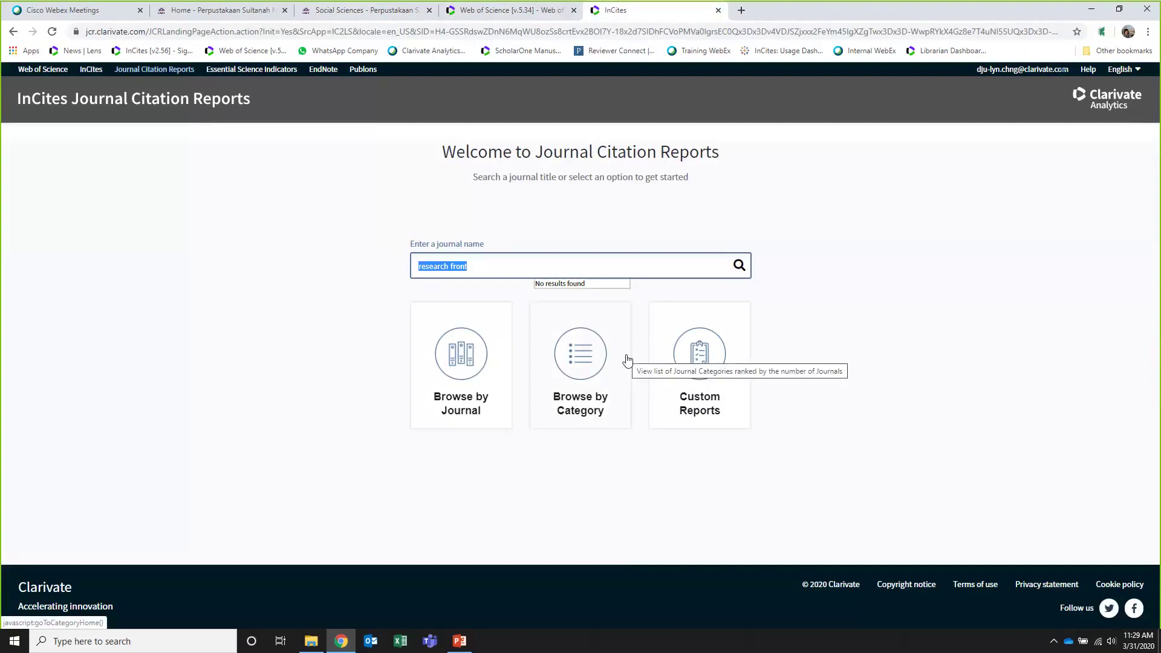
{"action": "left_click", "coordinate": [586, 366]}
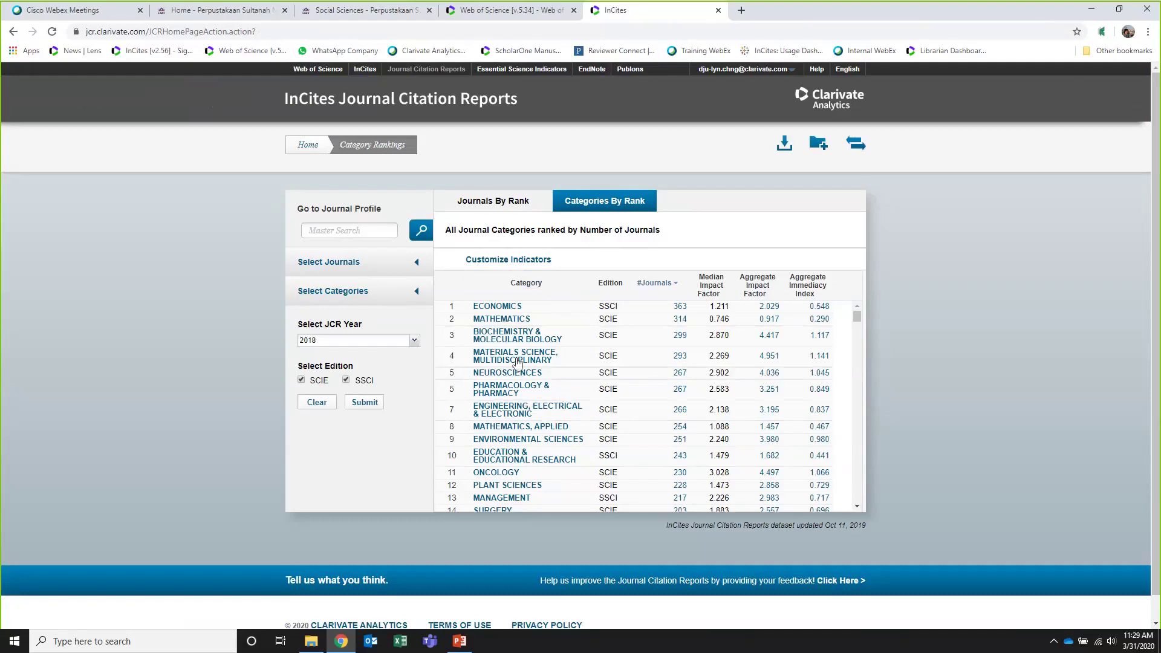
{"action": "scroll", "coordinate": [530, 490], "scroll_direction": "down", "scroll_amount": 1}
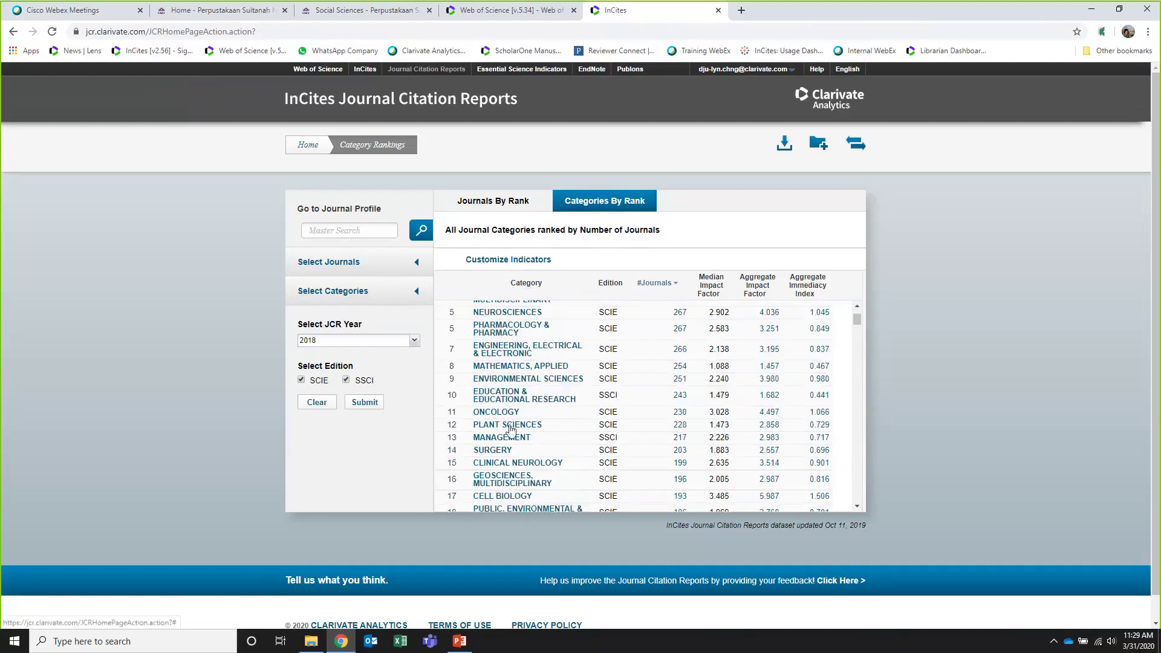
{"action": "left_click", "coordinate": [680, 426]}
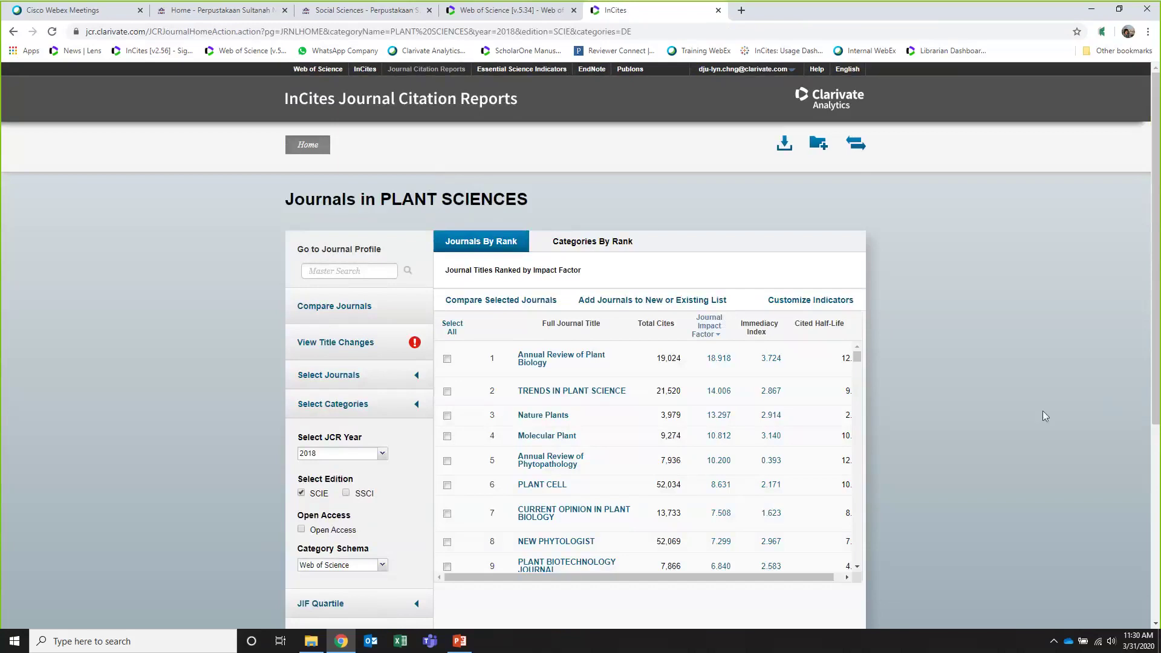
Filter the Plant Sciences journals to JIF quartiles Q1 and Q2 and submit the filter
{"action": "scroll", "coordinate": [1042, 411], "scroll_direction": "down", "scroll_amount": 1}
{"action": "scroll", "coordinate": [166, 401], "scroll_direction": "down", "scroll_amount": 1}
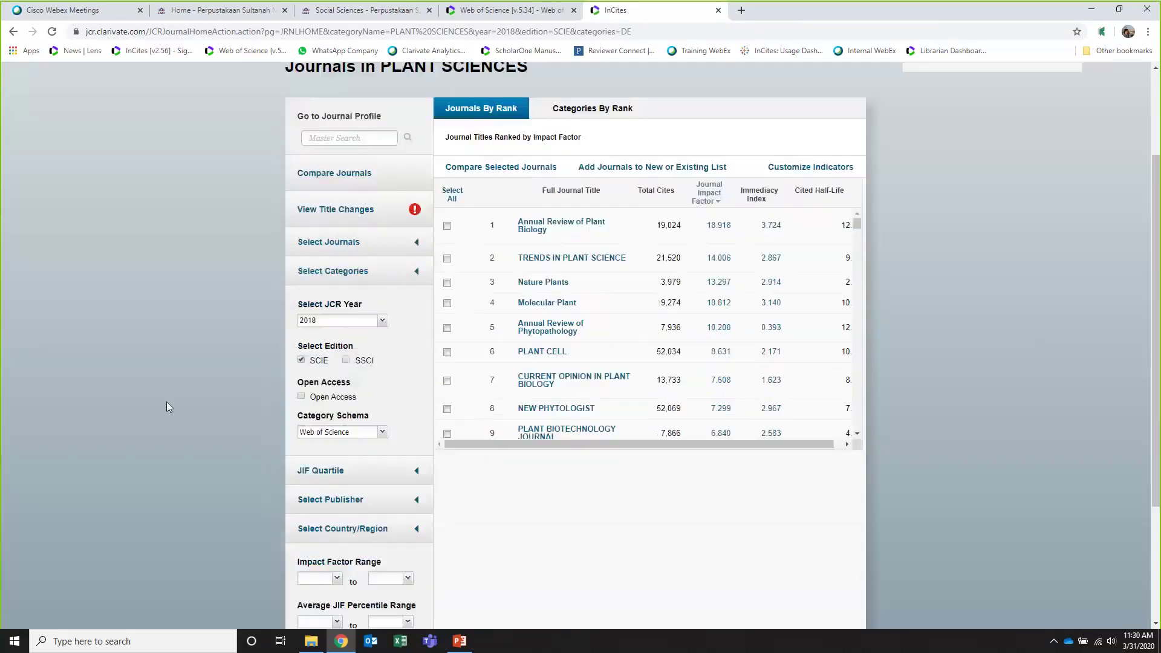
{"action": "scroll", "coordinate": [166, 401], "scroll_direction": "down", "scroll_amount": 2}
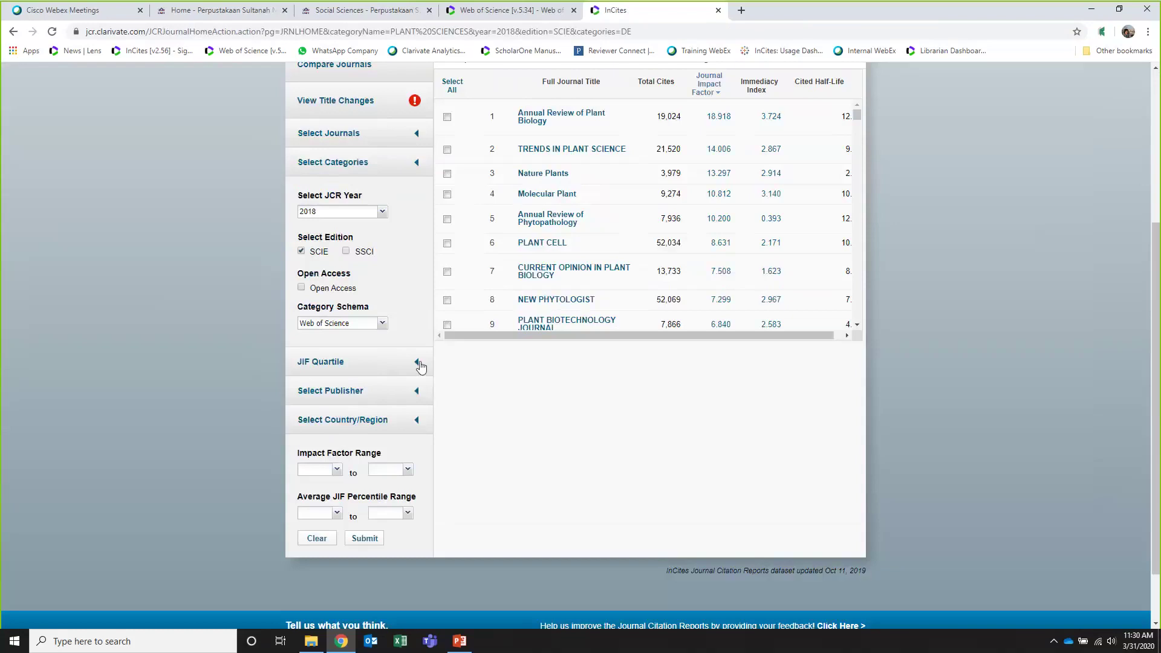
{"action": "left_click", "coordinate": [419, 363]}
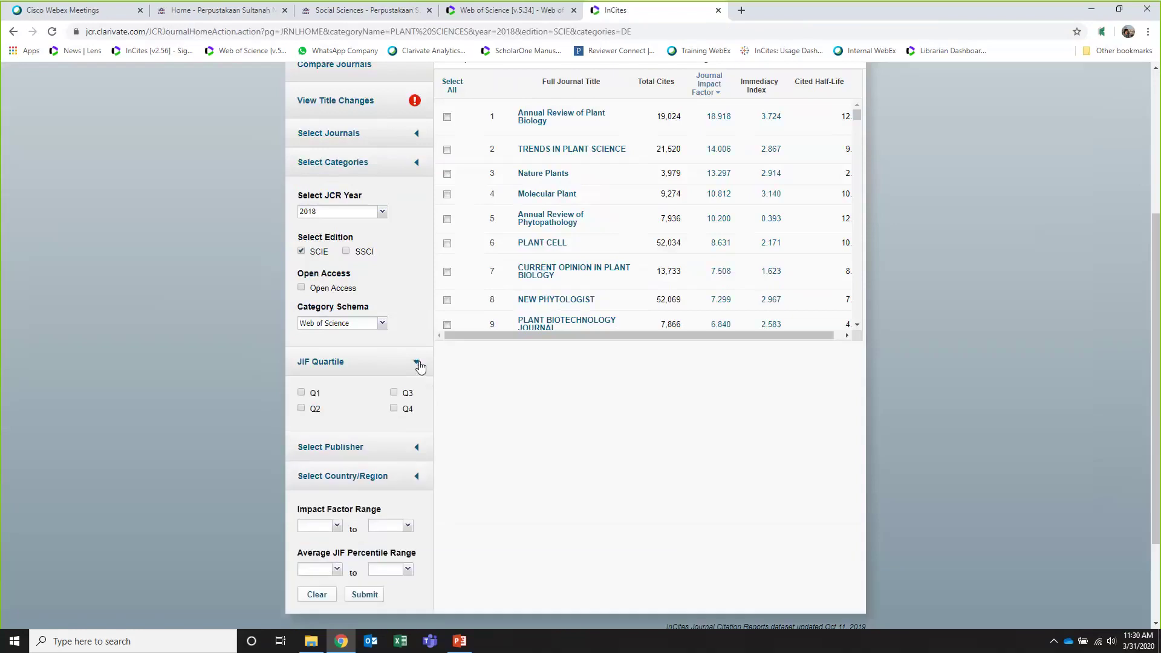
{"action": "left_click", "coordinate": [302, 394]}
{"action": "left_click", "coordinate": [302, 408]}
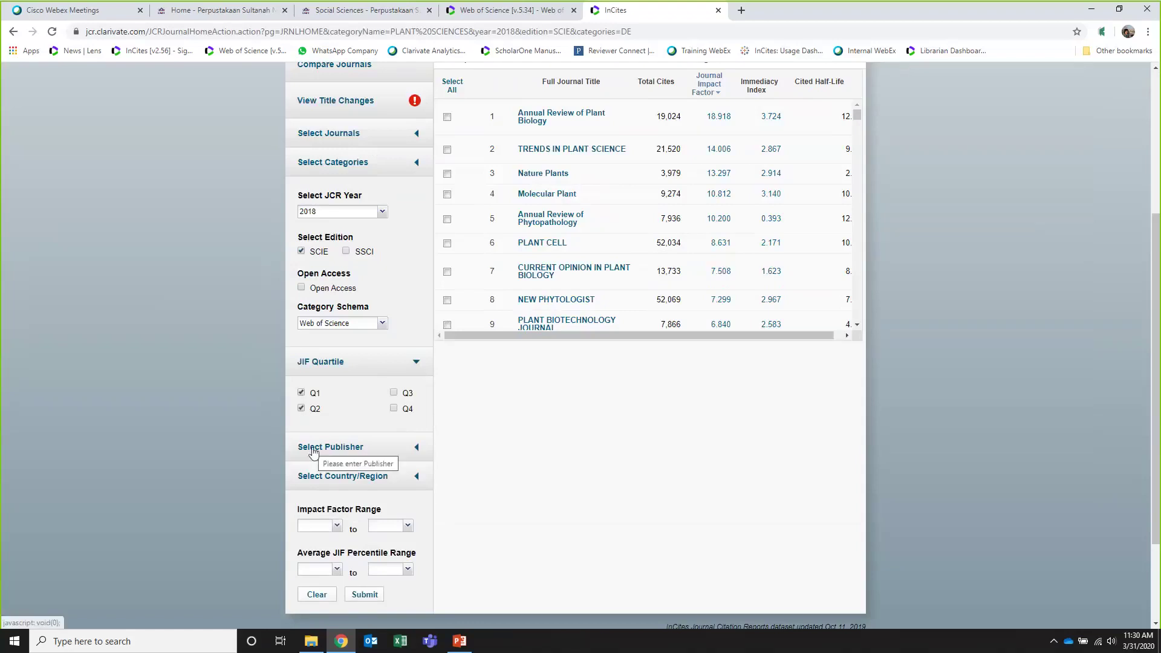
{"action": "left_click", "coordinate": [366, 594]}
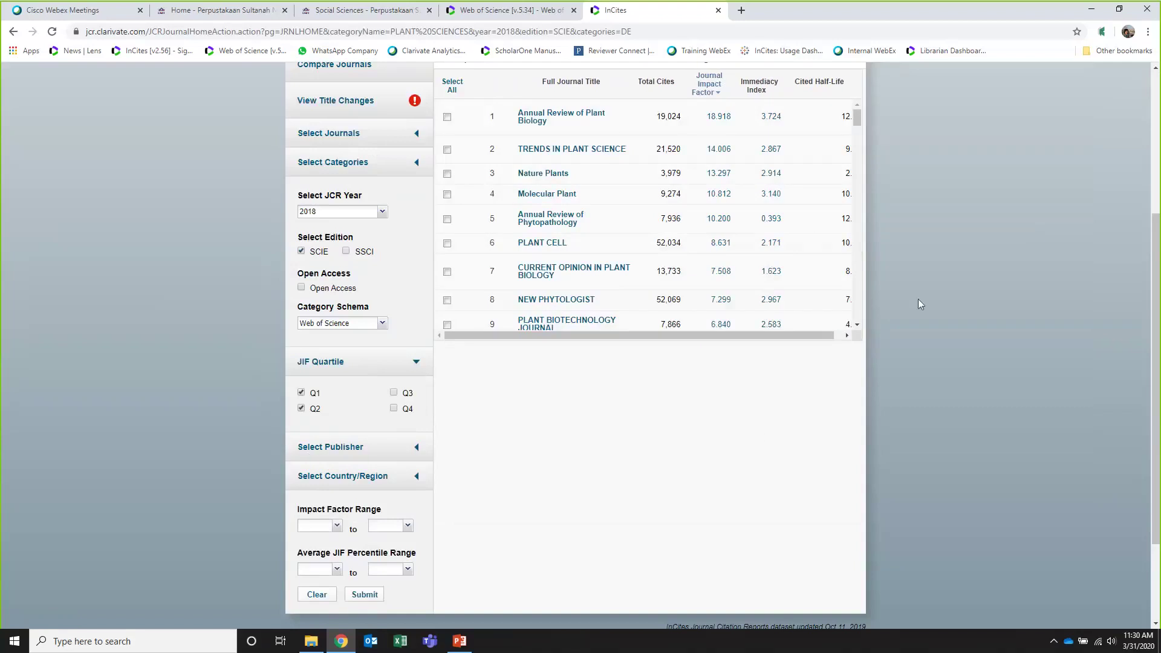
Open the profile of the Journal of Experimental Botany from the ranked journal list
{"action": "scroll", "coordinate": [918, 299], "scroll_direction": "up", "scroll_amount": 3}
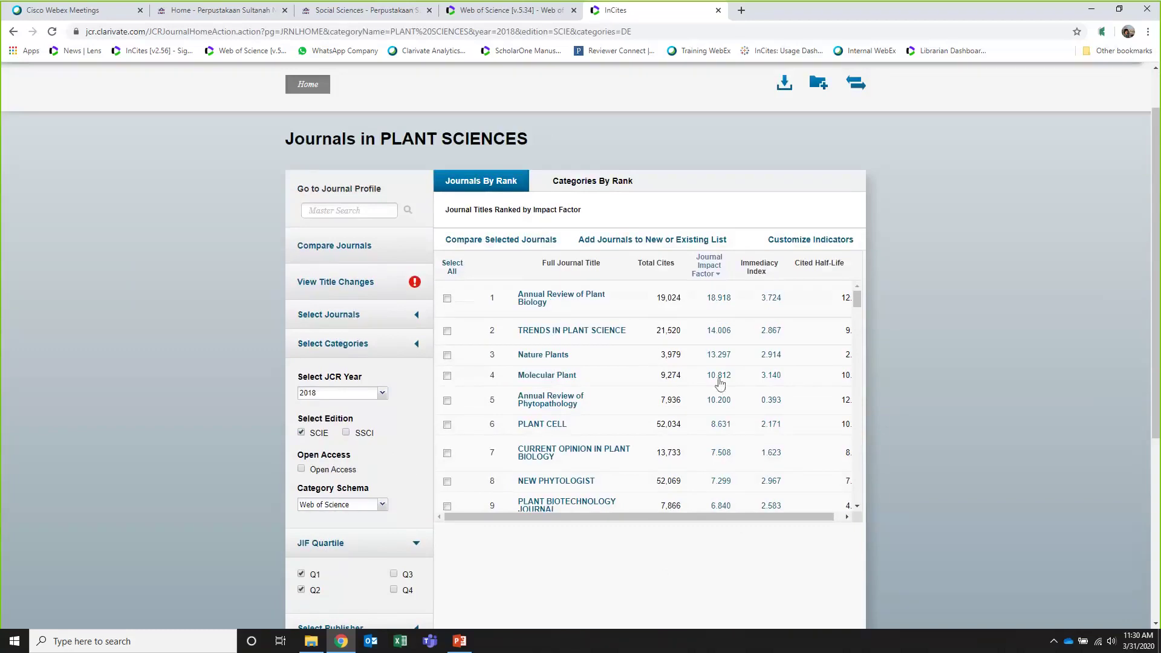
{"action": "scroll", "coordinate": [653, 340], "scroll_direction": "down", "scroll_amount": 4}
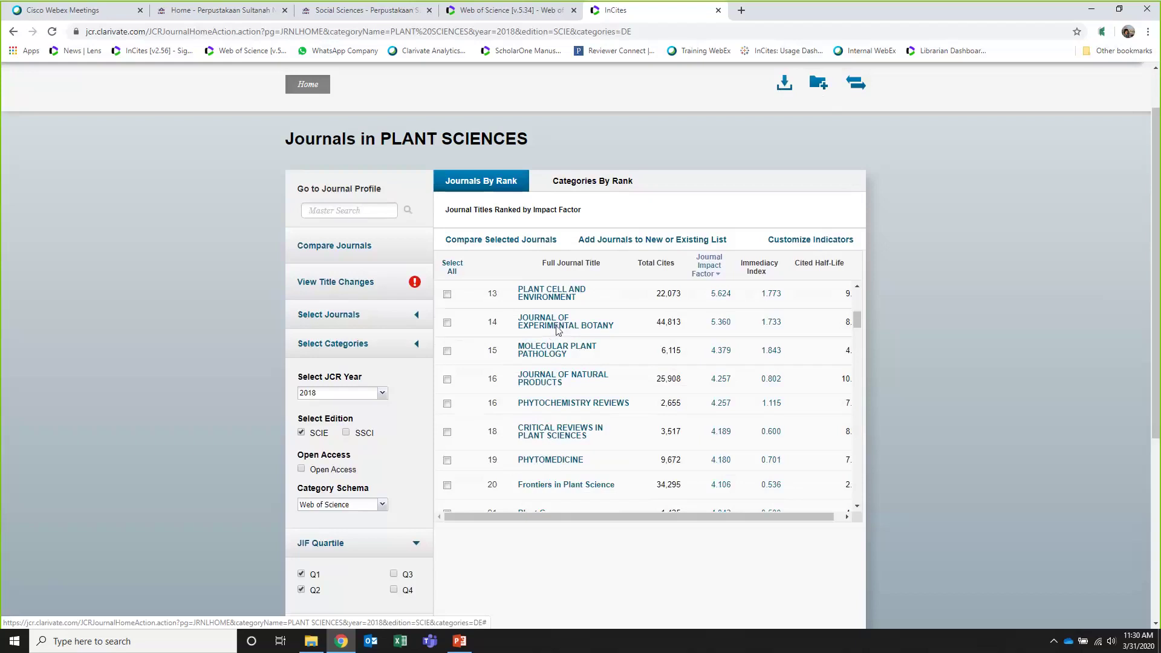
{"action": "left_click", "coordinate": [557, 327]}
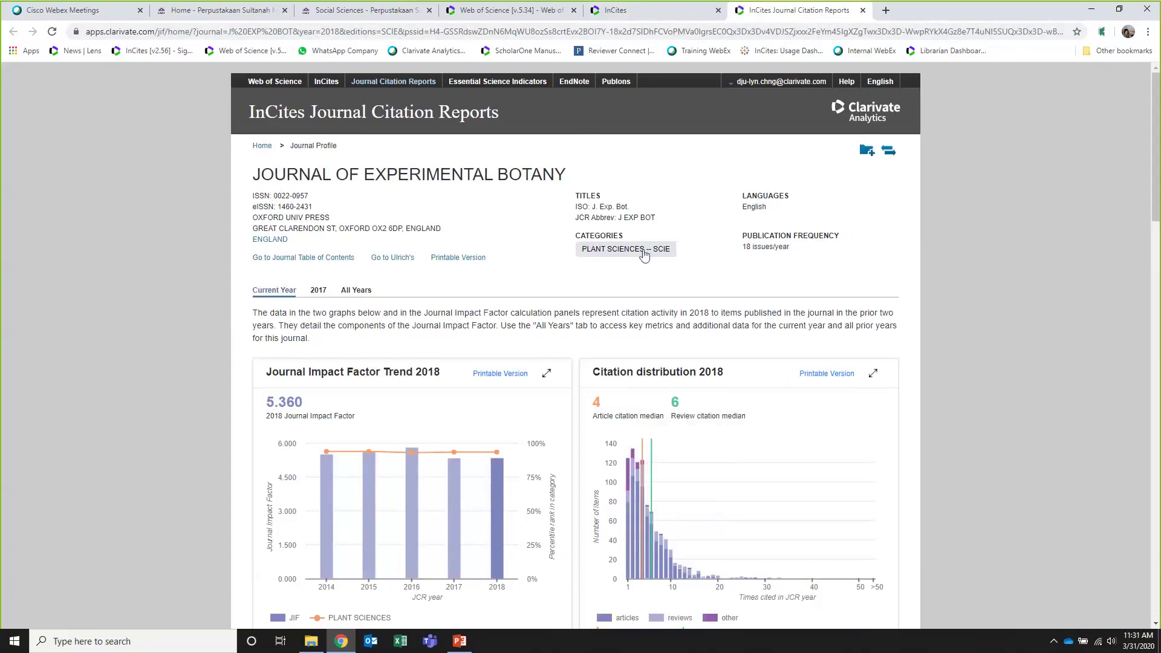
Examine the journal's category, the yearly values in its Journal Impact Factor Trend 2018 chart, and its Citation distribution 2018 chart
{"action": "mouse_move", "coordinate": [676, 245]}
{"action": "scroll", "coordinate": [361, 350], "scroll_direction": "down", "scroll_amount": 1}
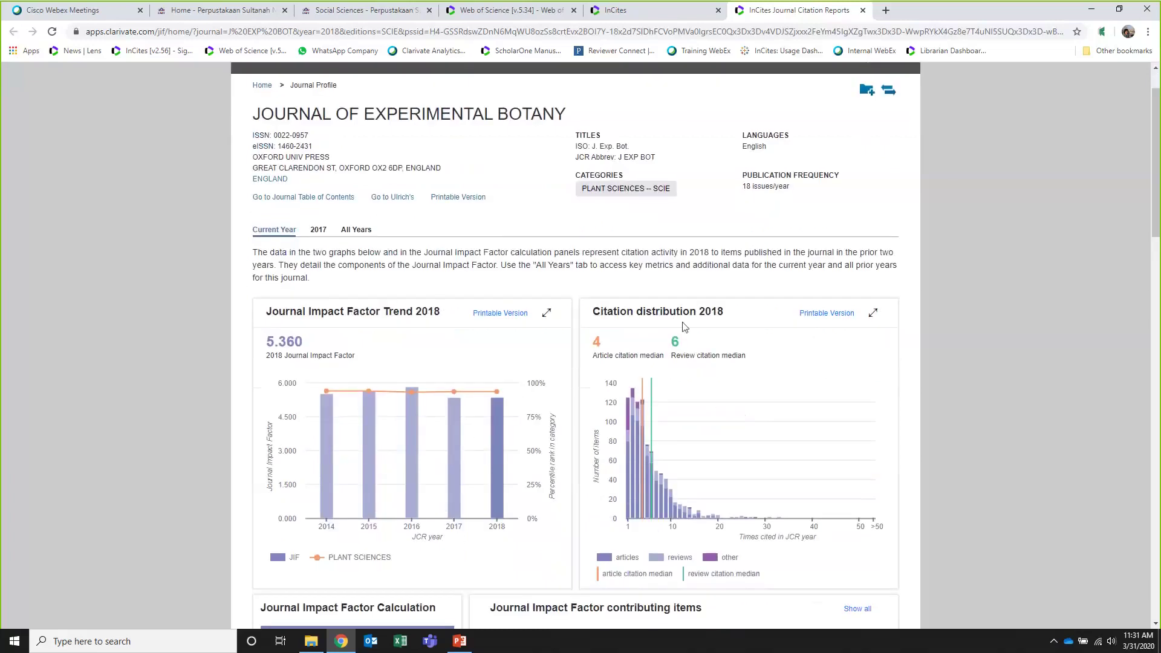
{"action": "scroll", "coordinate": [490, 386], "scroll_direction": "down", "scroll_amount": 2}
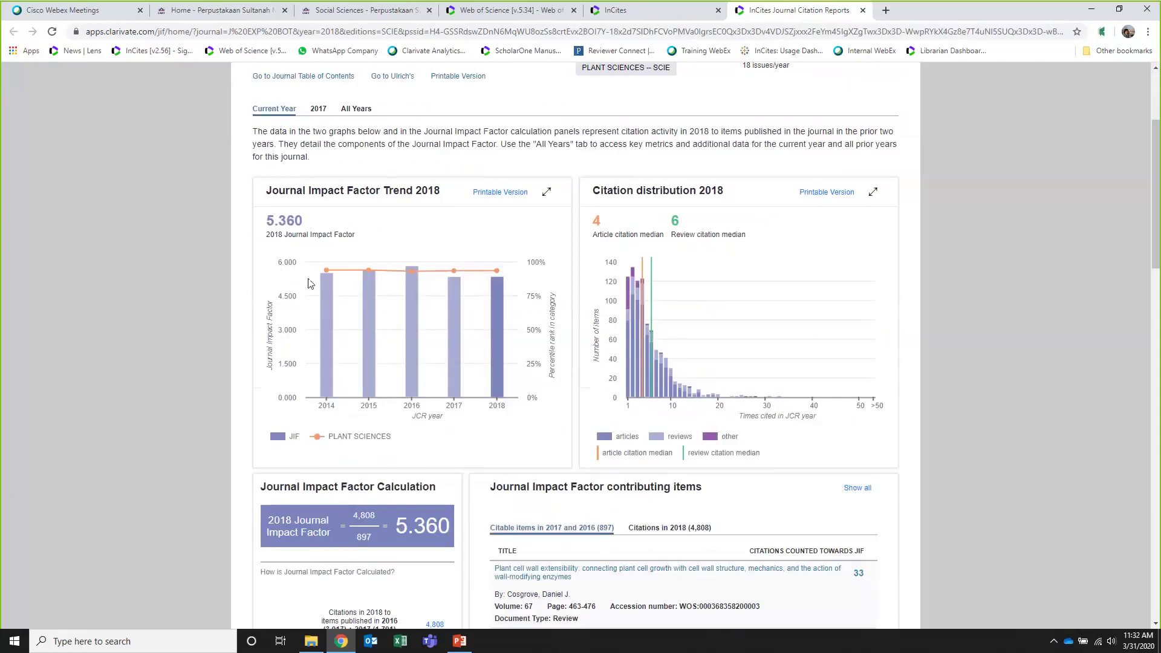
{"action": "mouse_move", "coordinate": [511, 281]}
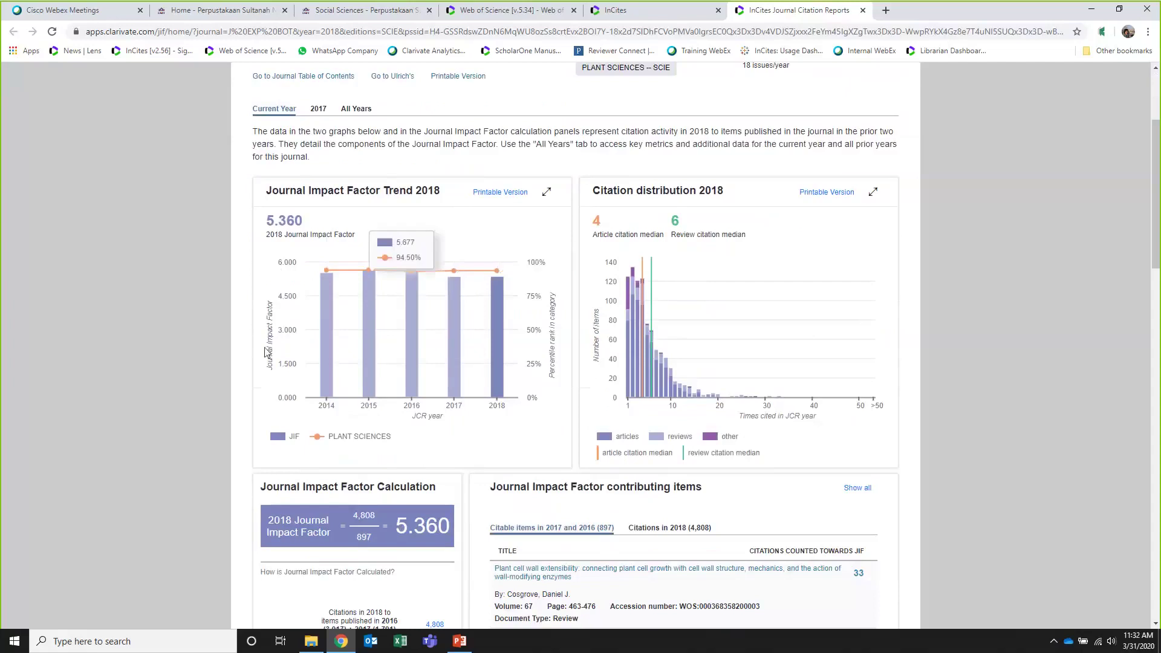
{"action": "mouse_move", "coordinate": [327, 306]}
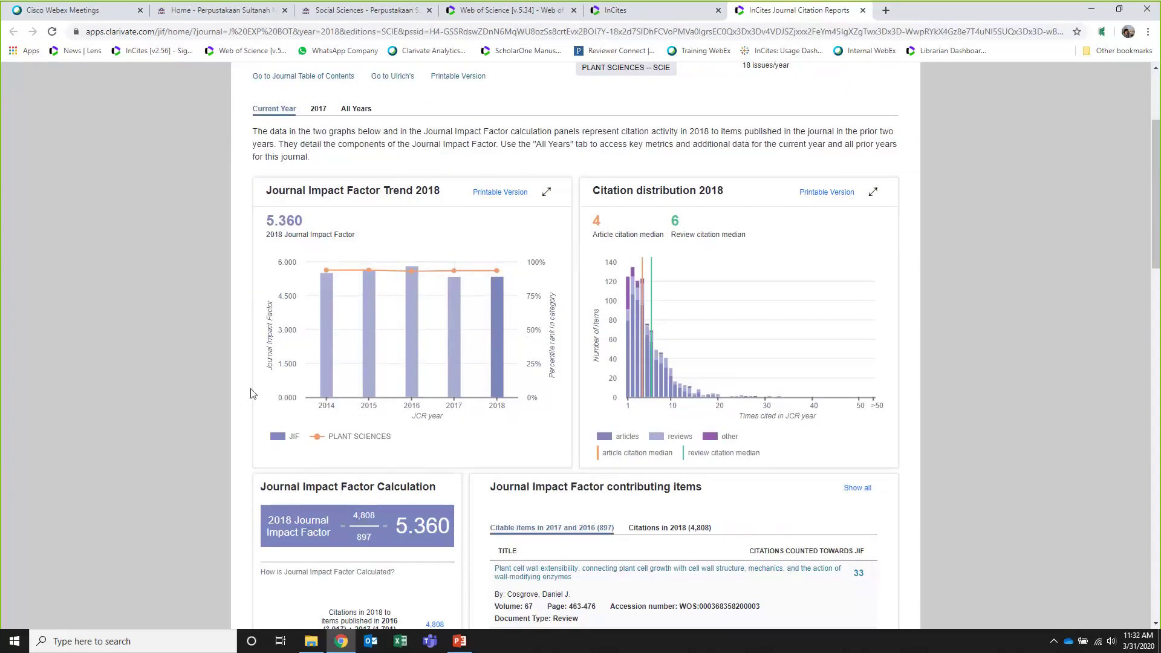
{"action": "scroll", "coordinate": [217, 404], "scroll_direction": "up", "scroll_amount": 1}
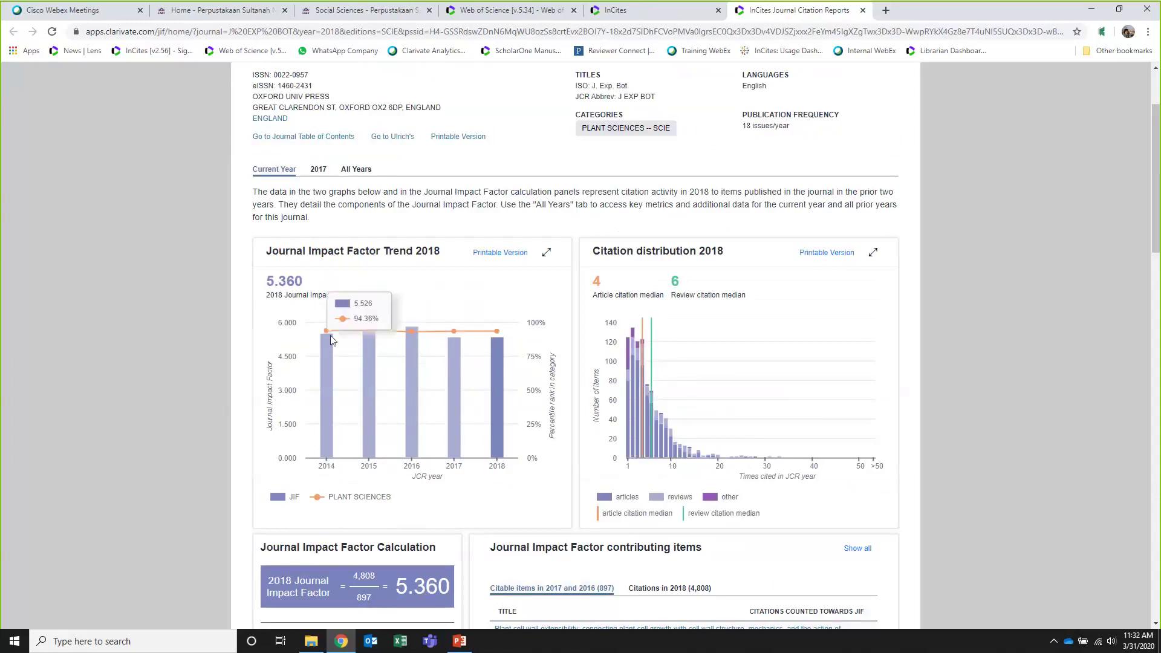
{"action": "mouse_move", "coordinate": [506, 396]}
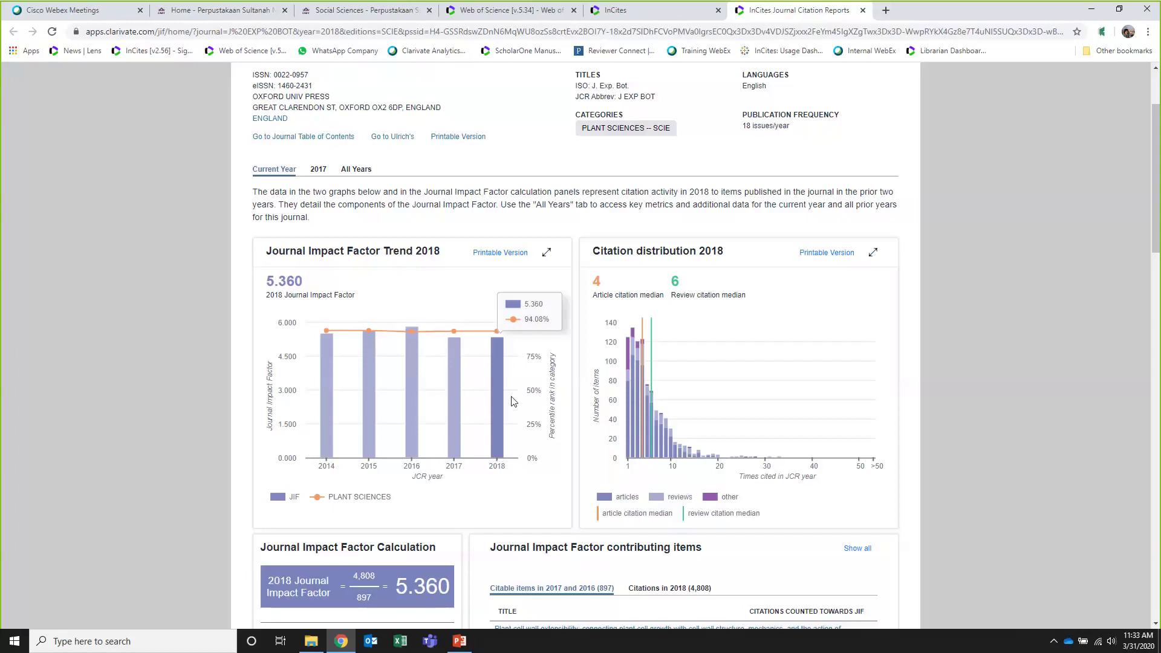
{"action": "scroll", "coordinate": [572, 321], "scroll_direction": "down", "scroll_amount": 1}
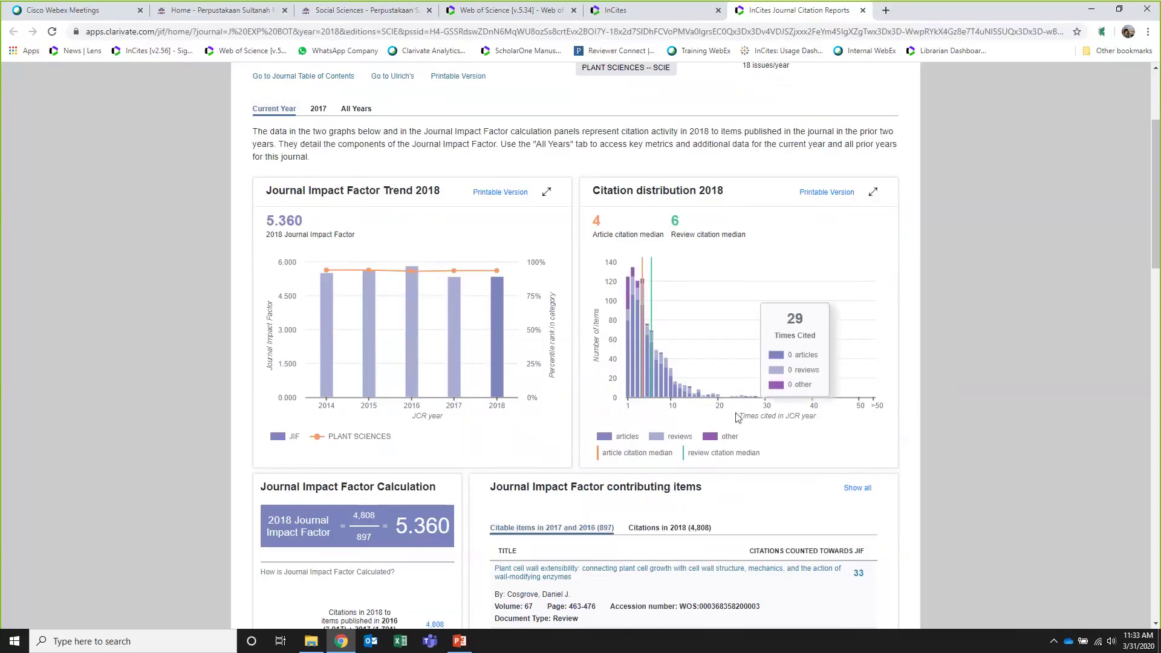
{"action": "mouse_move", "coordinate": [629, 378]}
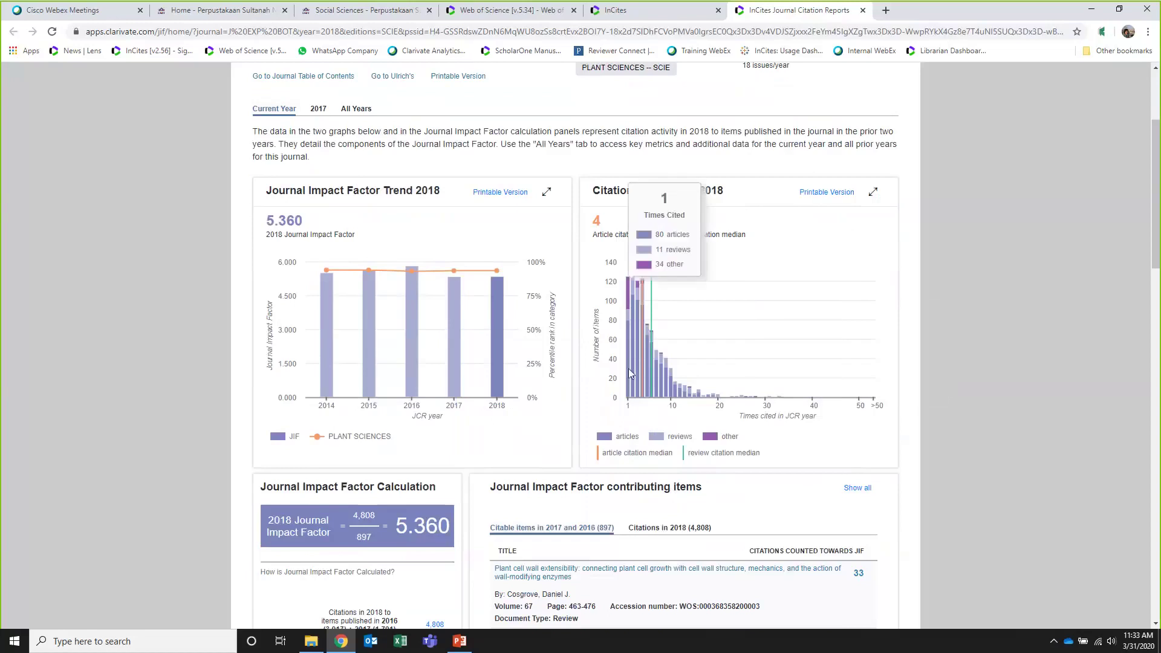
{"action": "mouse_move", "coordinate": [633, 358]}
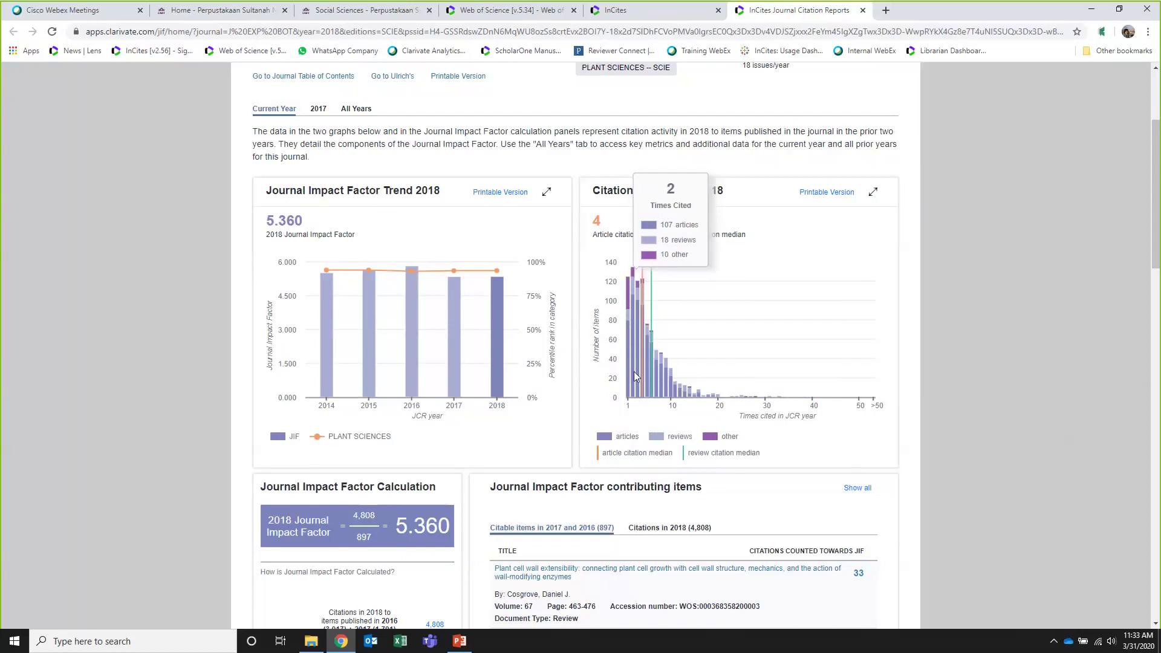
Review the access path from the library home page through Social Sciences e-resources, Web of Science and the Plant Sciences list to the journal profile
{"action": "mouse_move", "coordinate": [630, 320]}
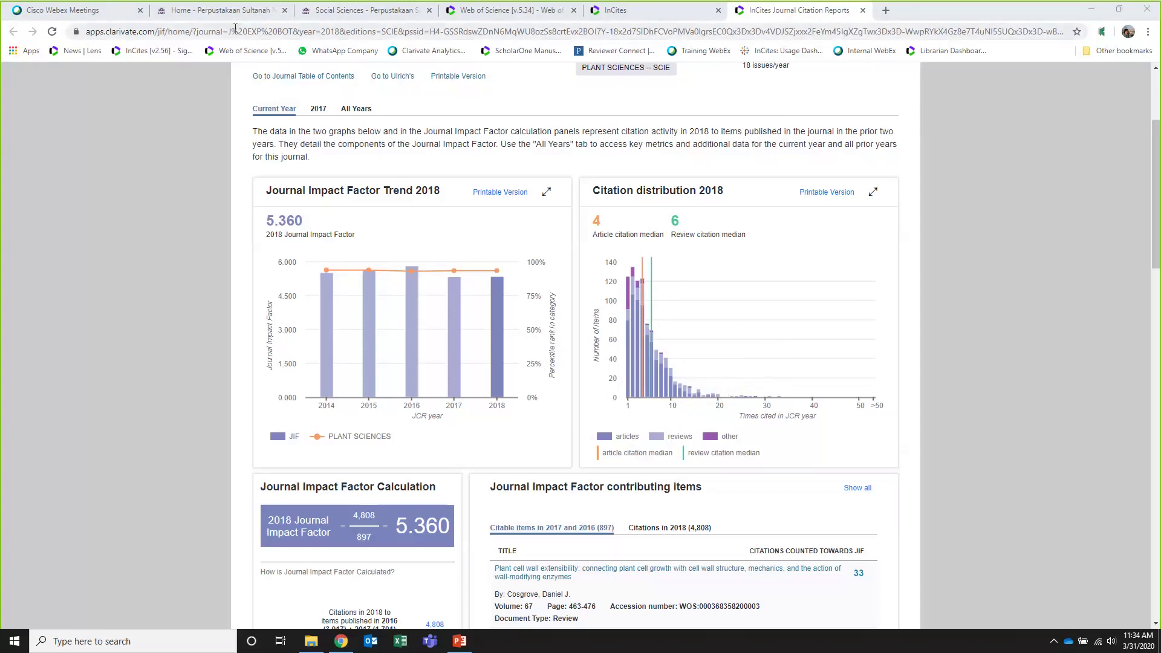
{"action": "left_click", "coordinate": [327, 9]}
{"action": "left_click", "coordinate": [228, 11]}
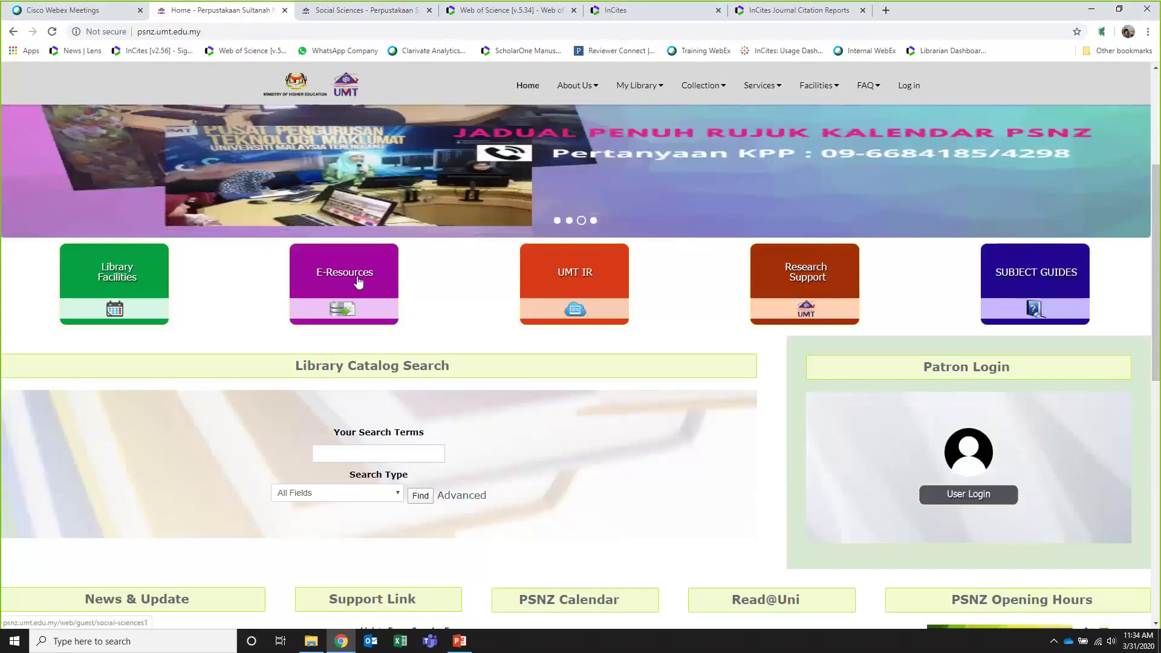
{"action": "left_click", "coordinate": [359, 10]}
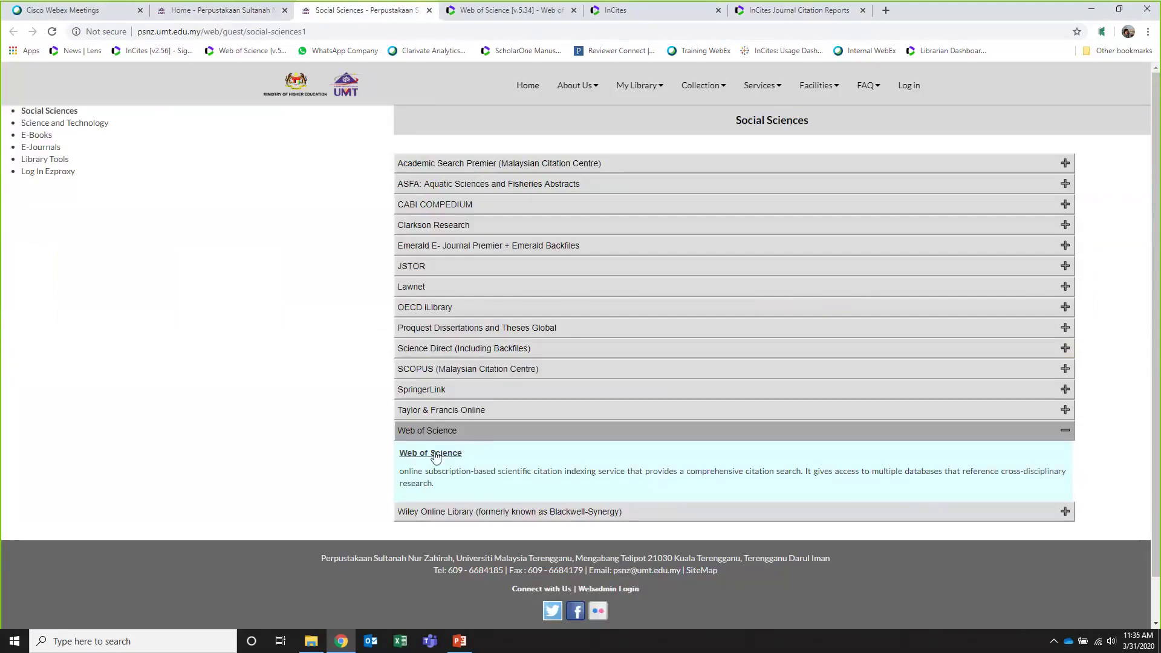
{"action": "left_click", "coordinate": [469, 18]}
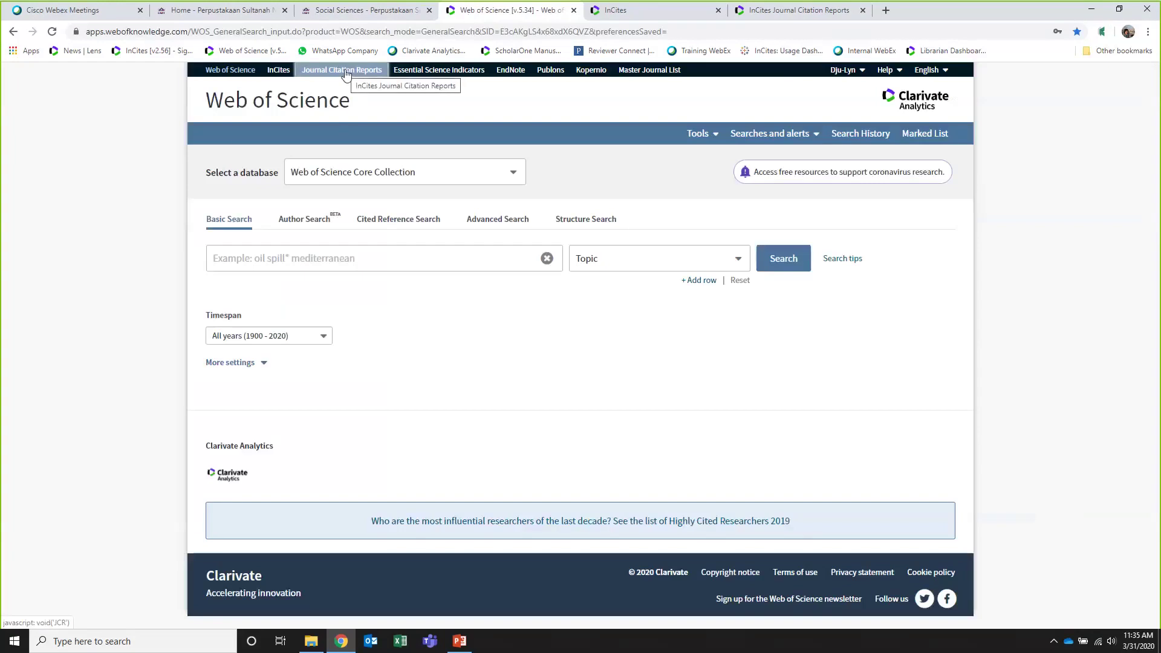
{"action": "left_click", "coordinate": [694, 12]}
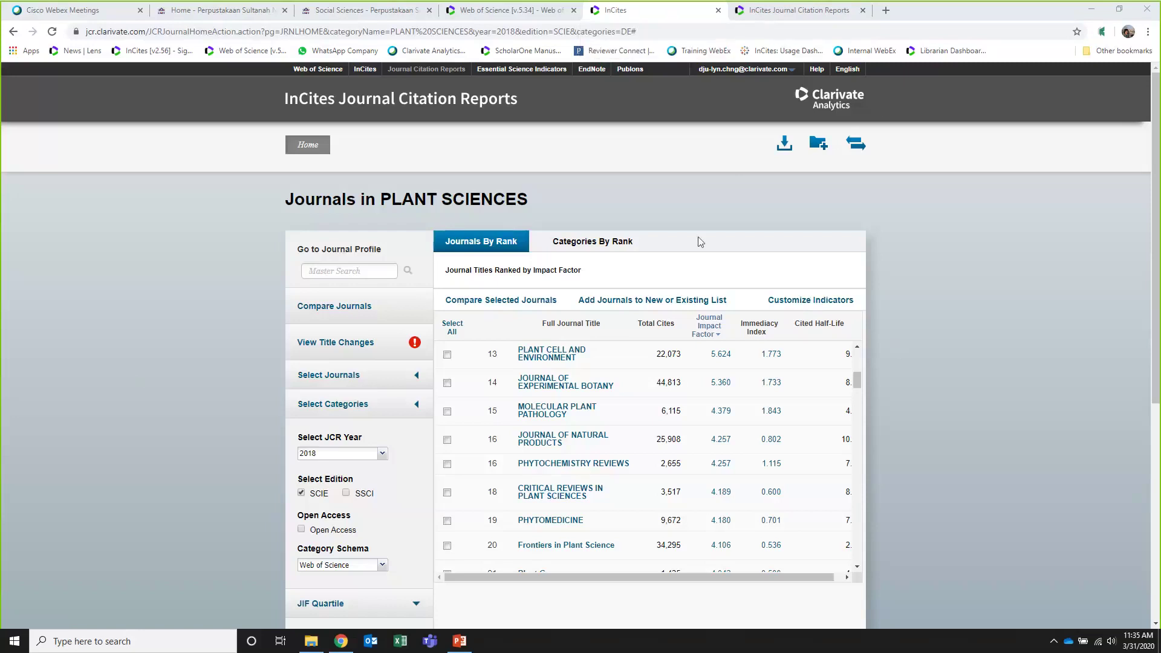
{"action": "left_click", "coordinate": [794, 14]}
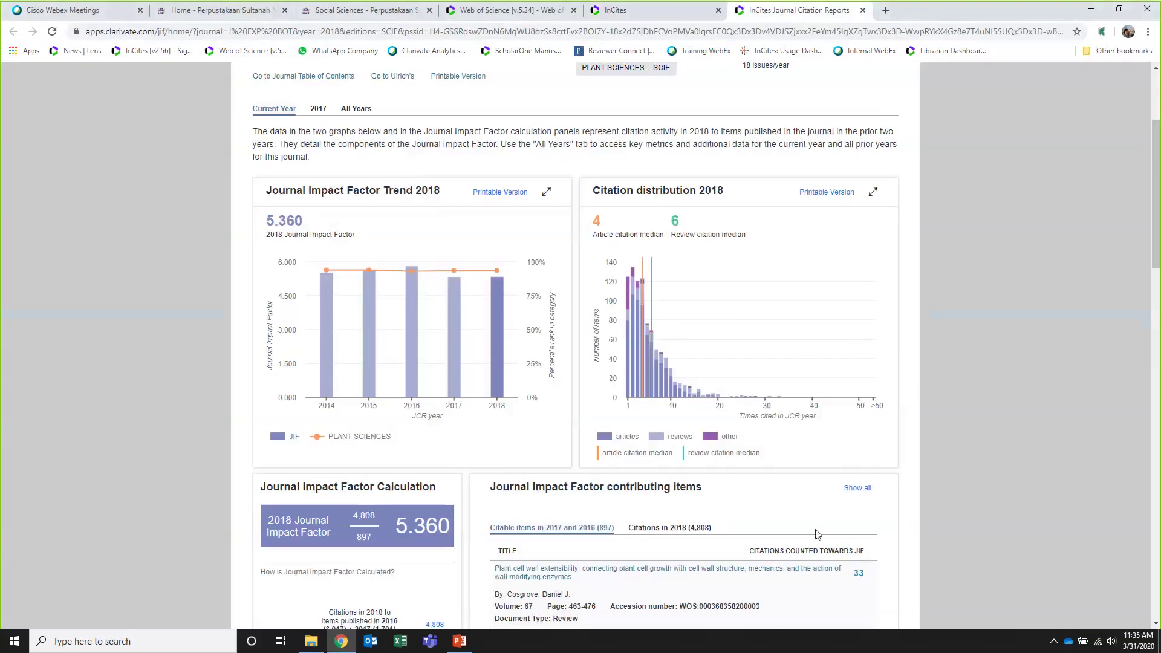
Examine the journal's impact factor calculation, its contributing items and the Journal source data 2018 table
{"action": "scroll", "coordinate": [940, 471], "scroll_direction": "down", "scroll_amount": 6}
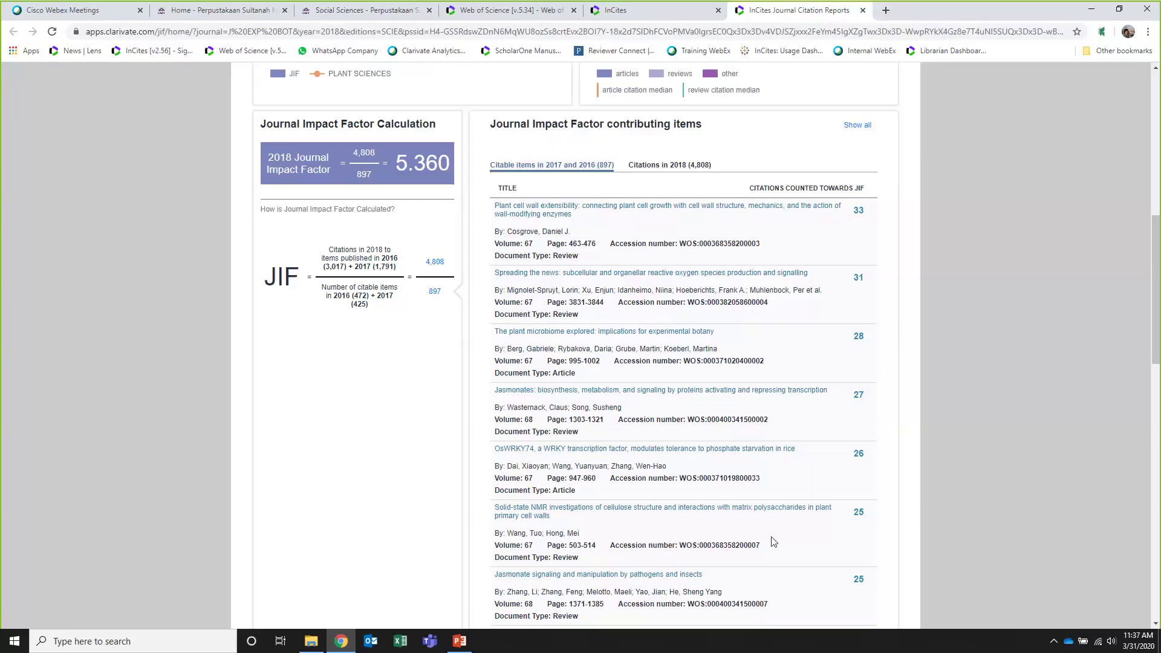
{"action": "scroll", "coordinate": [796, 455], "scroll_direction": "down", "scroll_amount": 6}
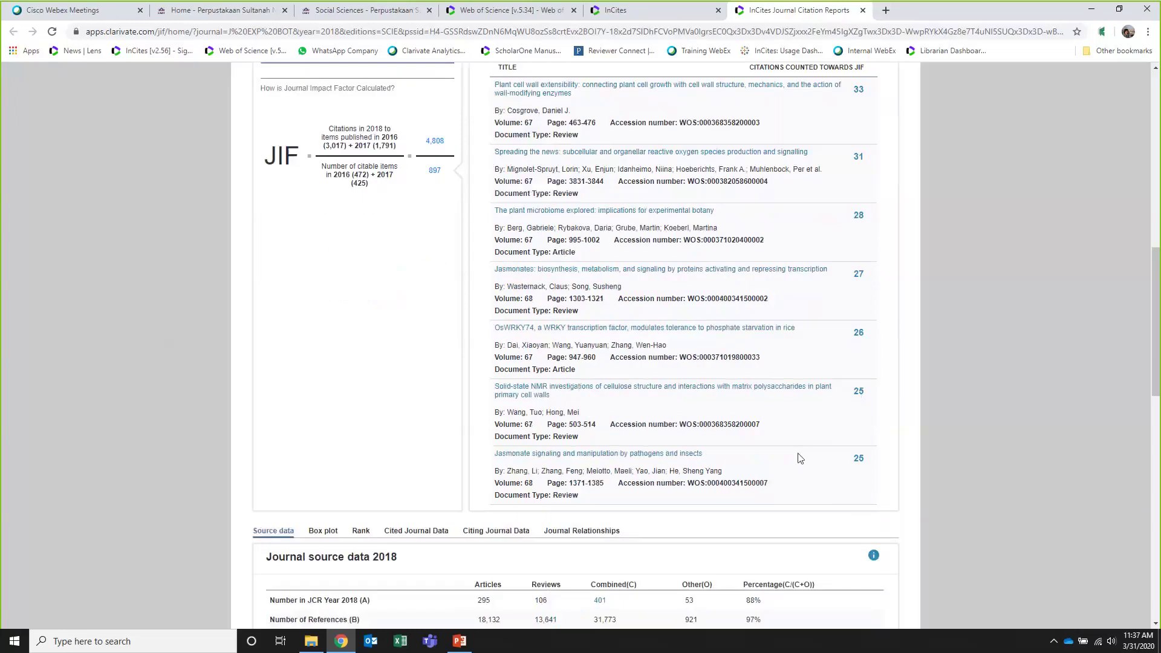
{"action": "scroll", "coordinate": [797, 454], "scroll_direction": "down", "scroll_amount": 2}
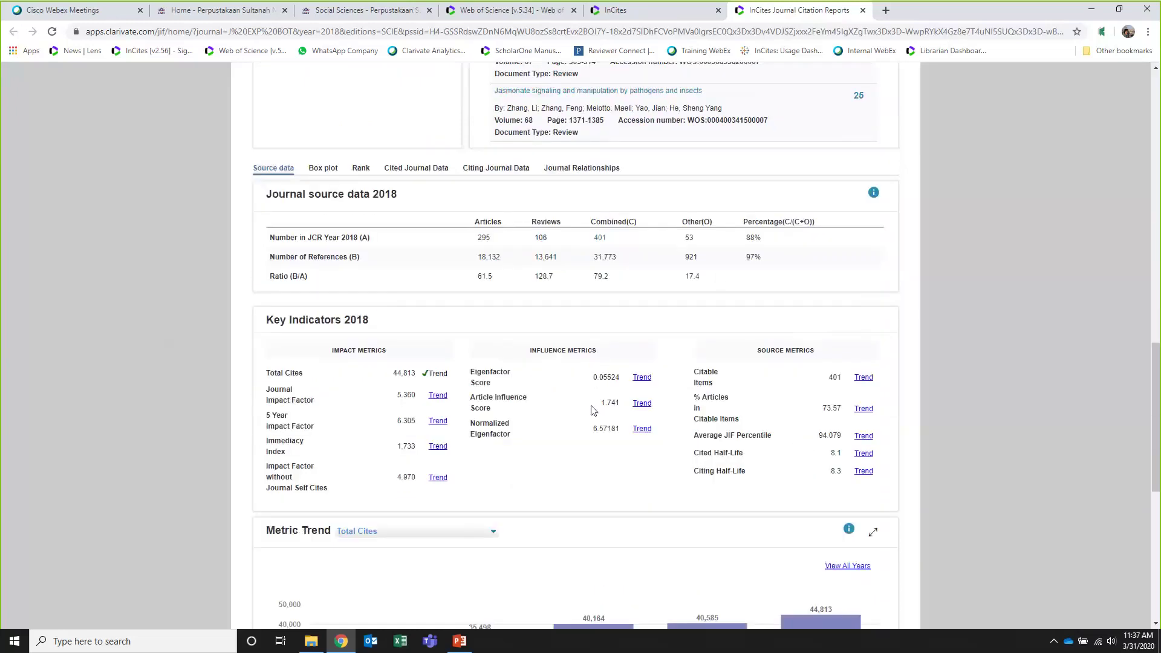
Highlight the Immediacy Index and Cited Half-Life values in the journal's Key Indicators 2018
{"action": "scroll", "coordinate": [697, 413], "scroll_direction": "down", "scroll_amount": 1}
{"action": "scroll", "coordinate": [697, 413], "scroll_direction": "down", "scroll_amount": 1}
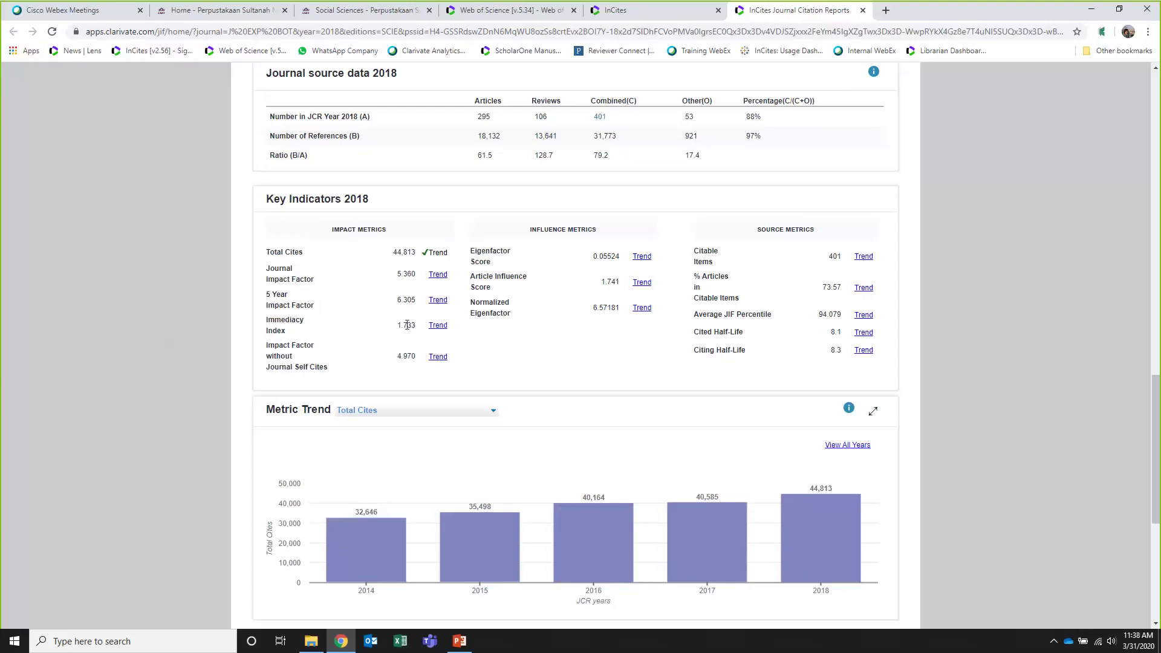
{"action": "double_click", "coordinate": [407, 325]}
{"action": "left_click", "coordinate": [693, 334]}
{"action": "double_click", "coordinate": [407, 325]}
{"action": "left_click_drag", "start_coordinate": [829, 332], "coordinate": [843, 333]}
Examine the Metric Trend chart and the contributions by country/region and organizations, and return to the start of the journal profile
{"action": "scroll", "coordinate": [847, 394], "scroll_direction": "down", "scroll_amount": 6}
{"action": "scroll", "coordinate": [704, 373], "scroll_direction": "up", "scroll_amount": 3}
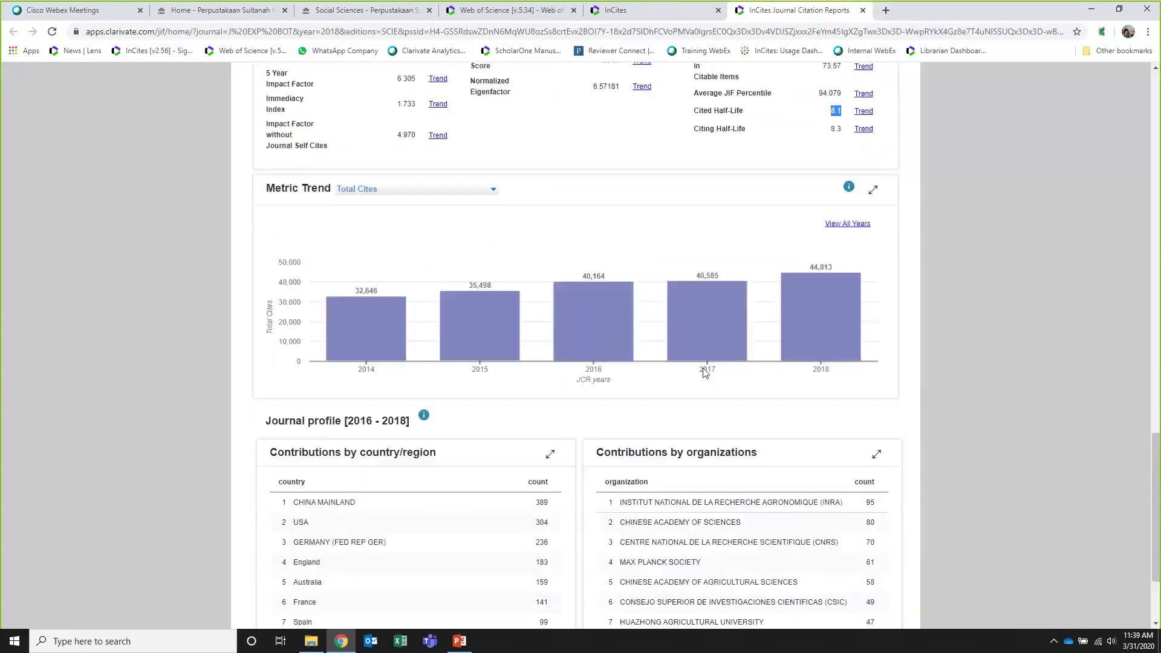
{"action": "scroll", "coordinate": [705, 373], "scroll_direction": "down", "scroll_amount": 3}
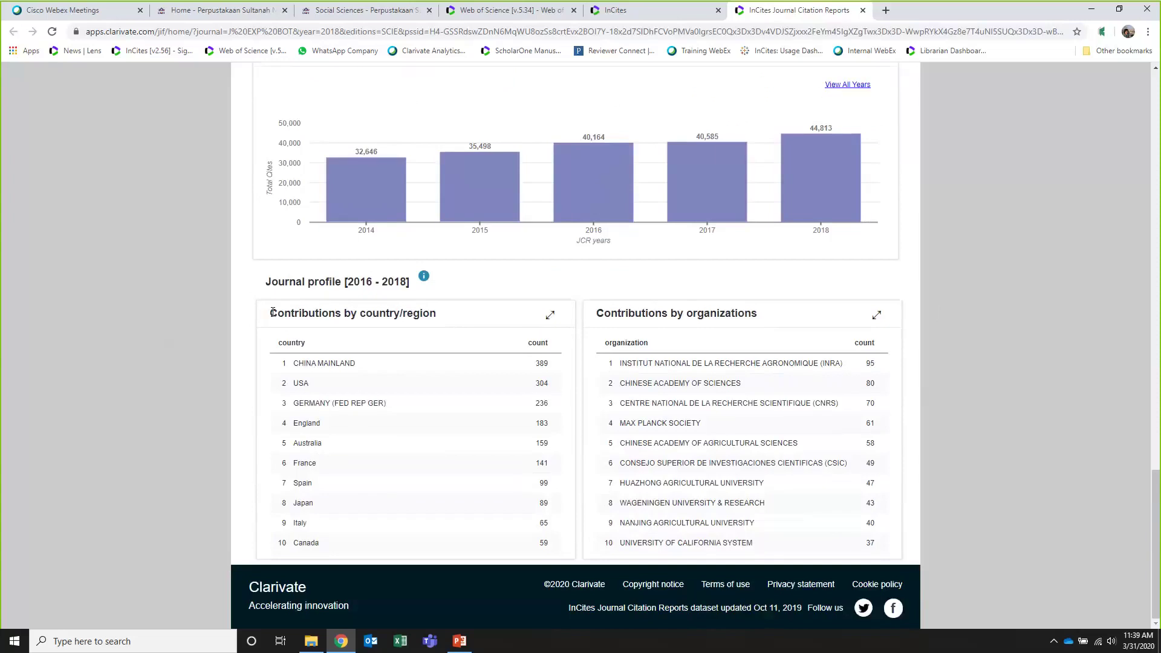
{"action": "left_click_drag", "start_coordinate": [272, 312], "coordinate": [444, 315]}
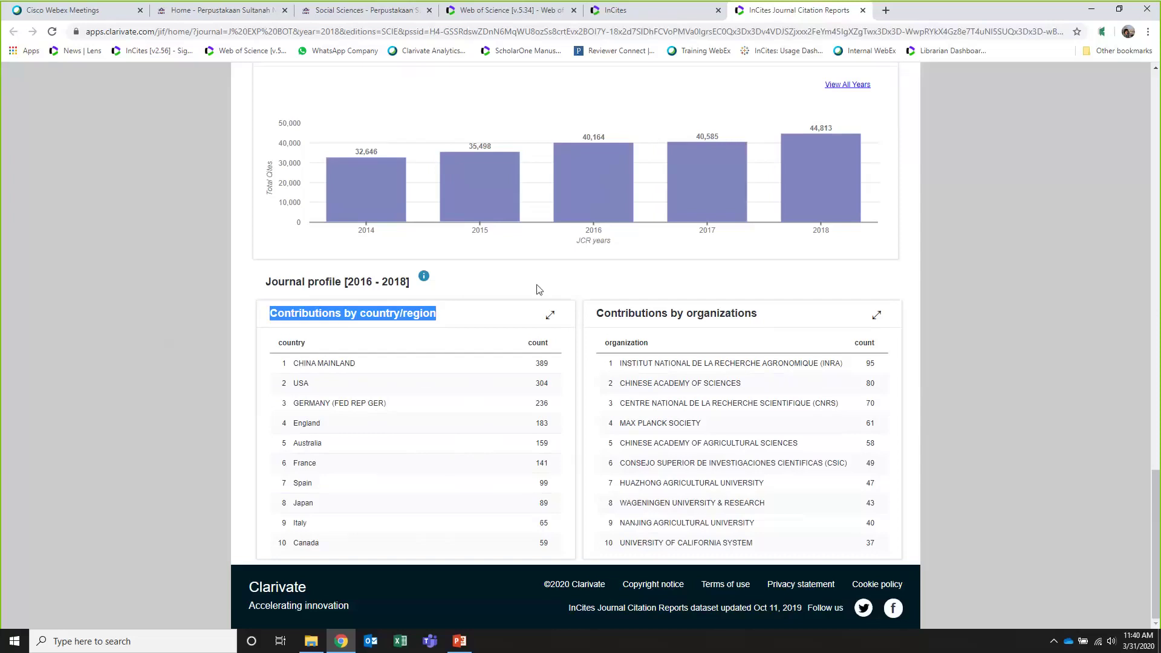
{"action": "scroll", "coordinate": [617, 293], "scroll_direction": "up", "scroll_amount": 7}
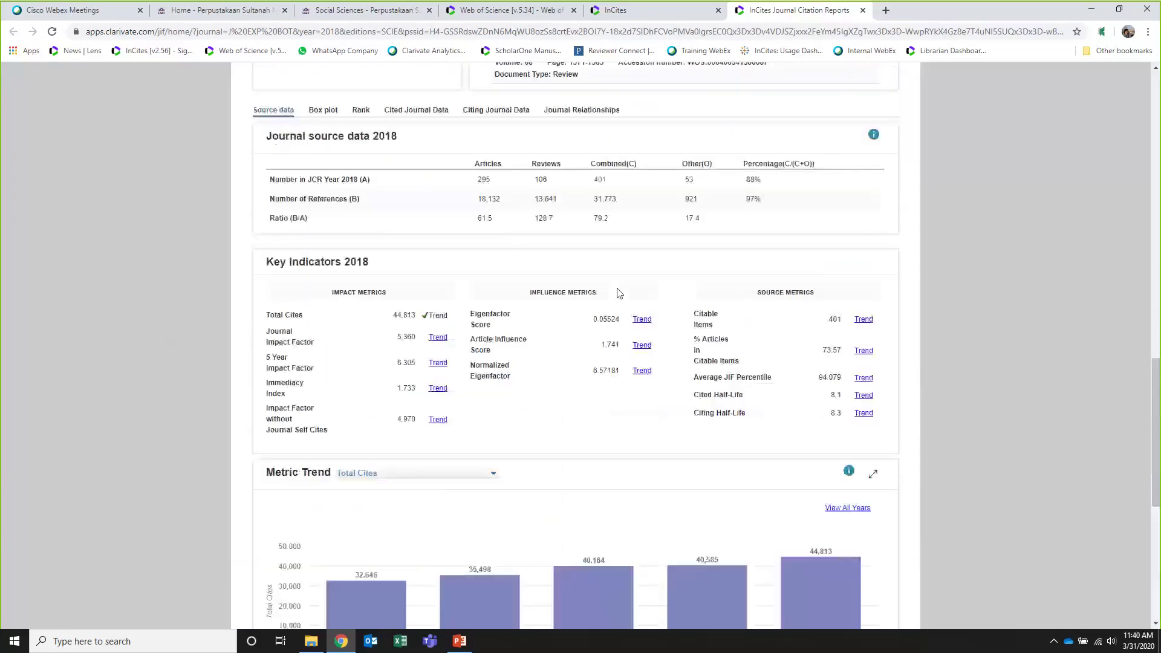
{"action": "scroll", "coordinate": [617, 293], "scroll_direction": "up", "scroll_amount": 20}
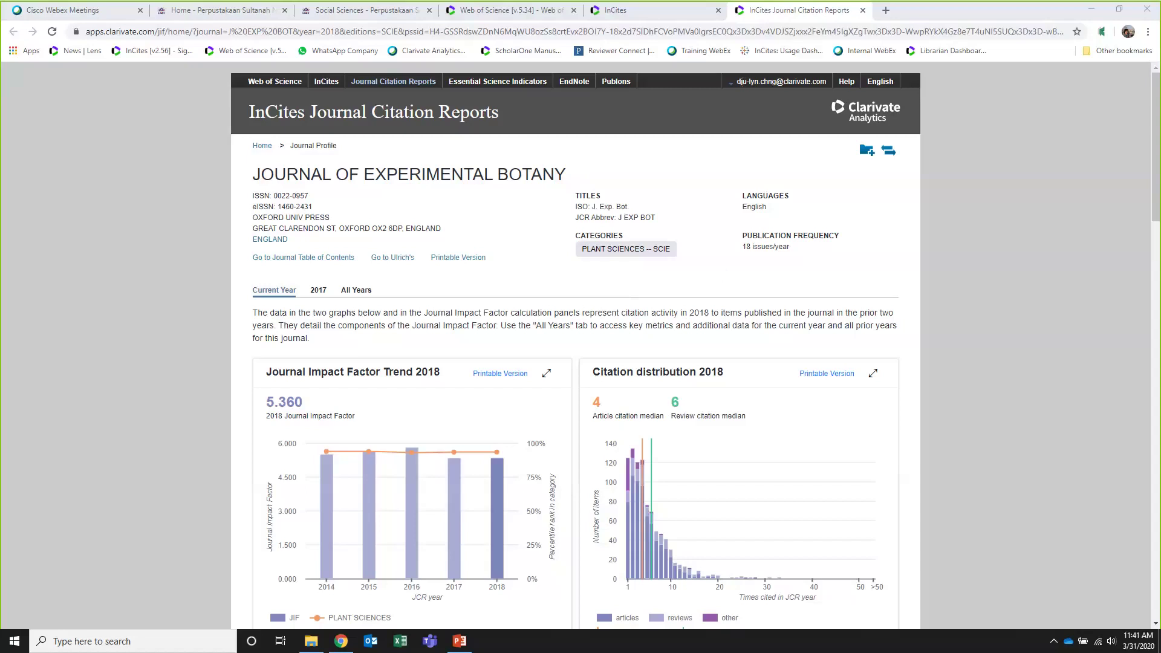
Switch to the PowerPoint training deck and display slide 26, "The Journal Profile page"
{"action": "left_click", "coordinate": [459, 643]}
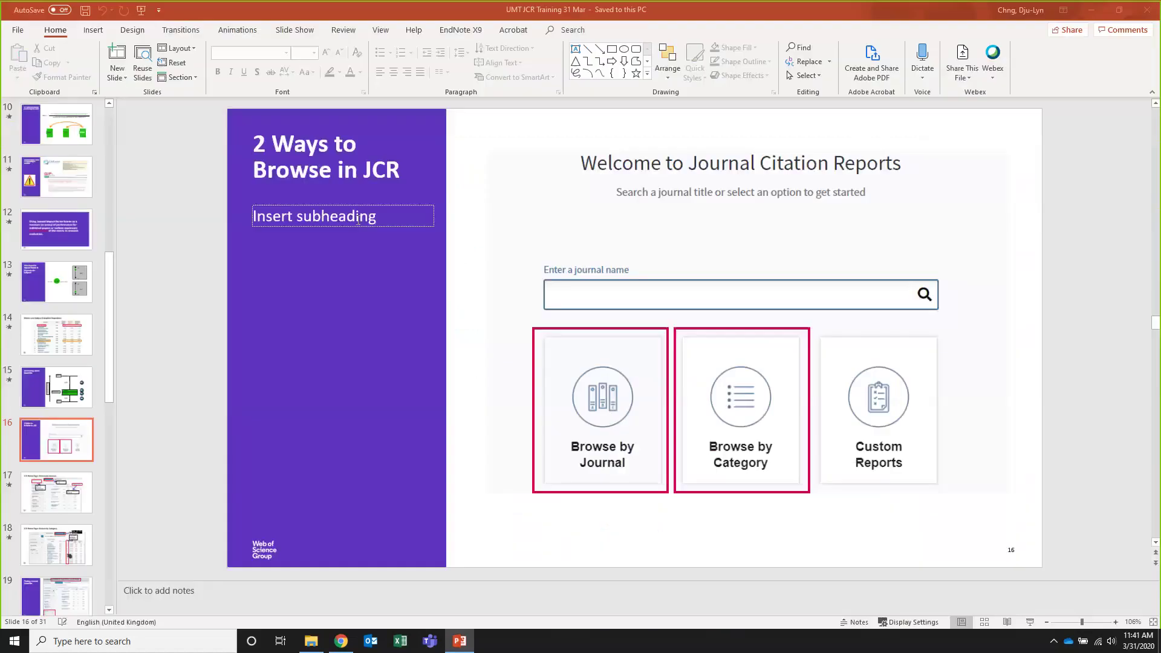
{"action": "scroll", "coordinate": [41, 392], "scroll_direction": "down", "scroll_amount": 10}
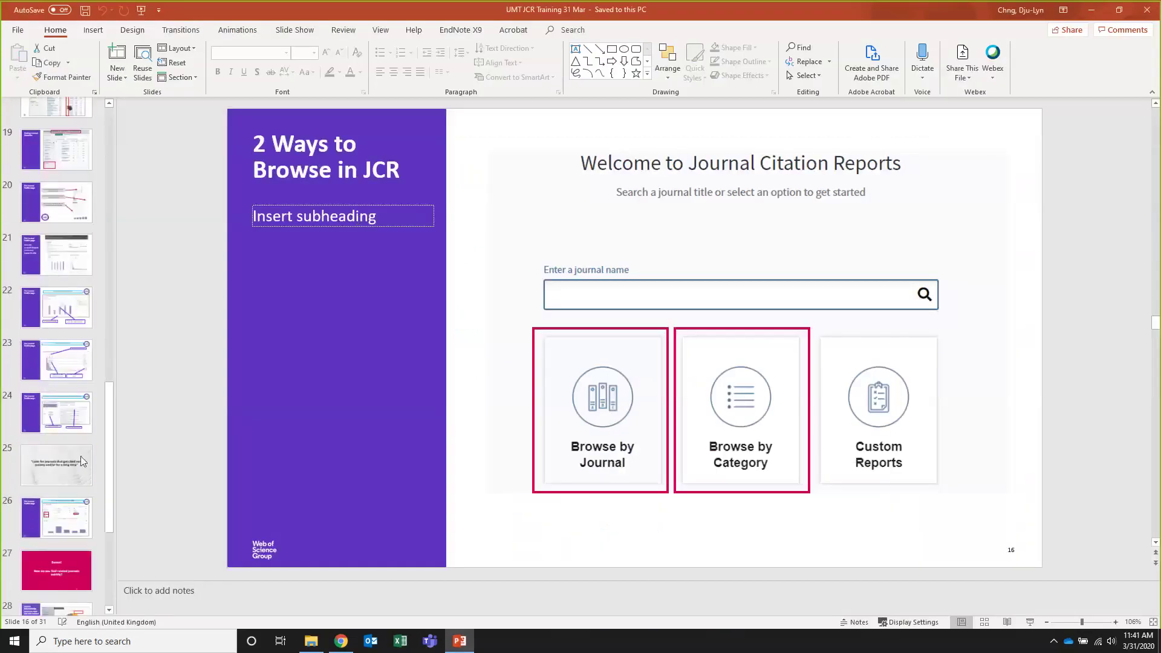
{"action": "left_click", "coordinate": [82, 464]}
{"action": "scroll", "coordinate": [67, 454], "scroll_direction": "down", "scroll_amount": 2}
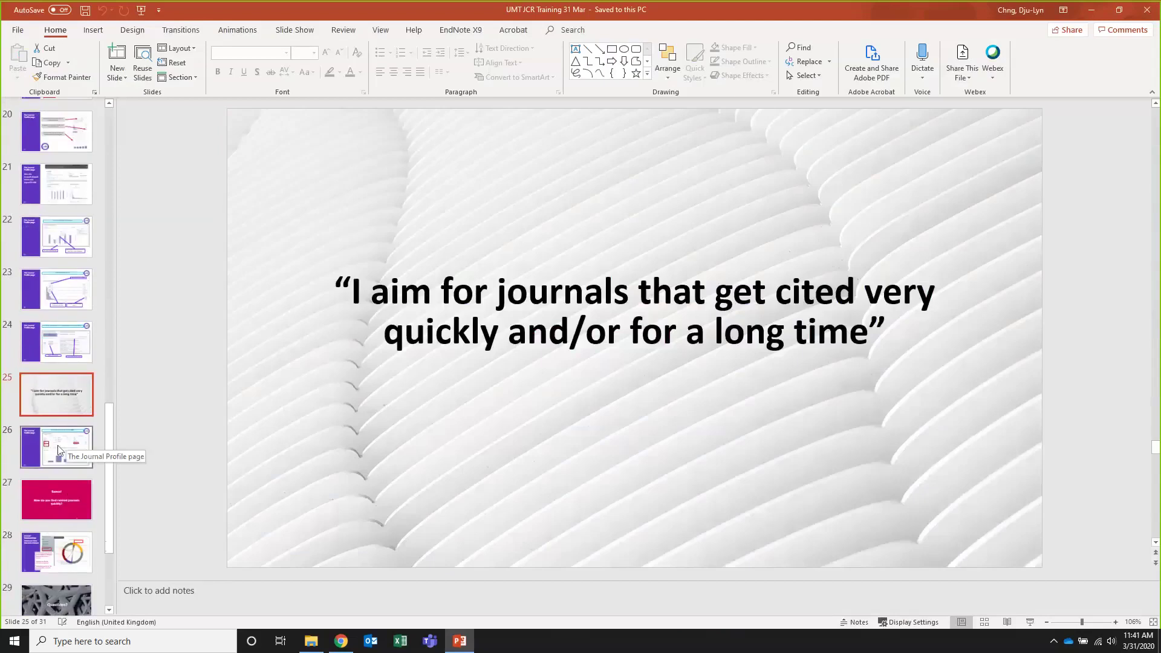
{"action": "left_click", "coordinate": [58, 448]}
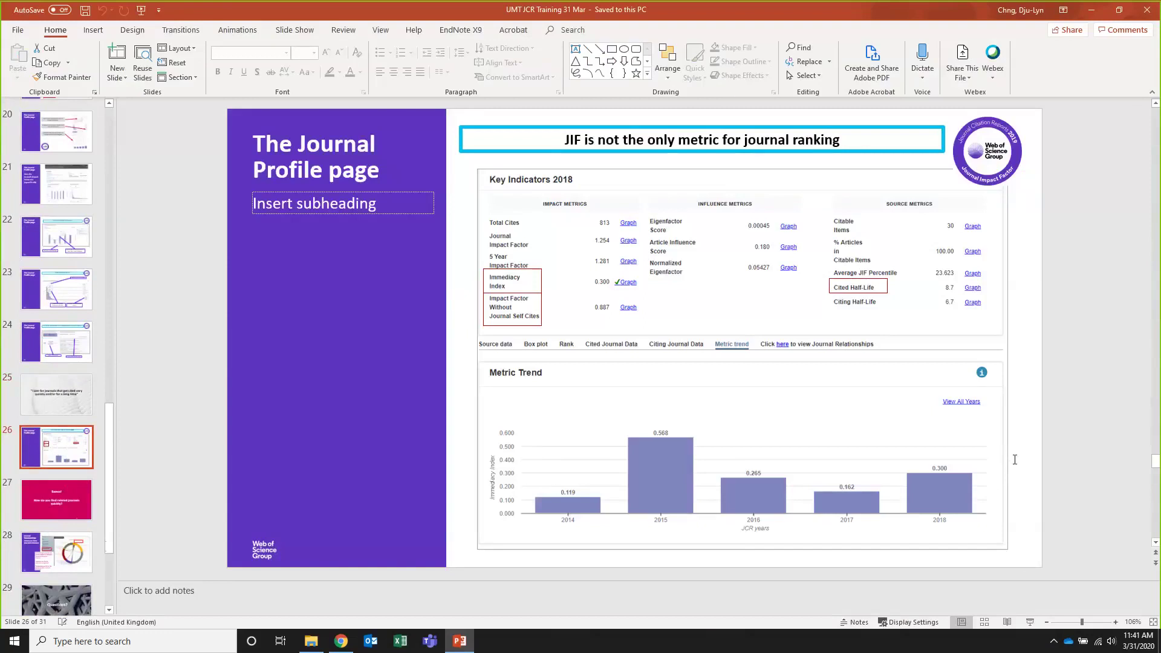
Switch to Chrome and open the library website's Patron Login page to show its sign-in form without filling it in
{"action": "left_click", "coordinate": [341, 642]}
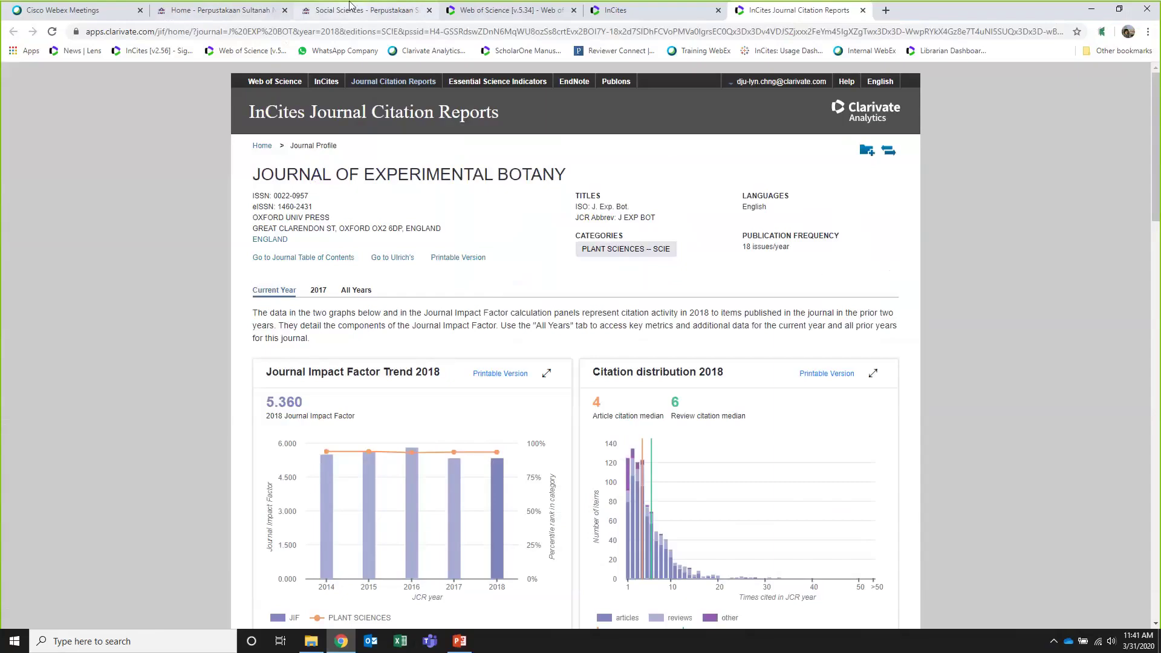
{"action": "left_click", "coordinate": [350, 8]}
{"action": "mouse_move", "coordinate": [791, 92]}
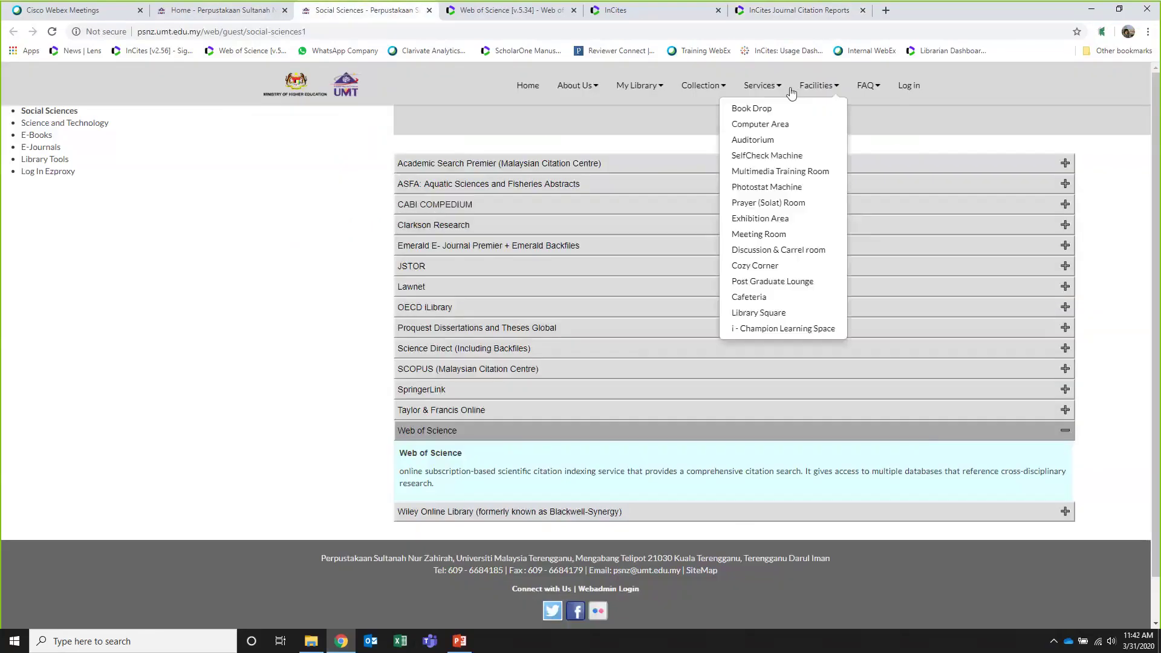
{"action": "mouse_move", "coordinate": [828, 90]}
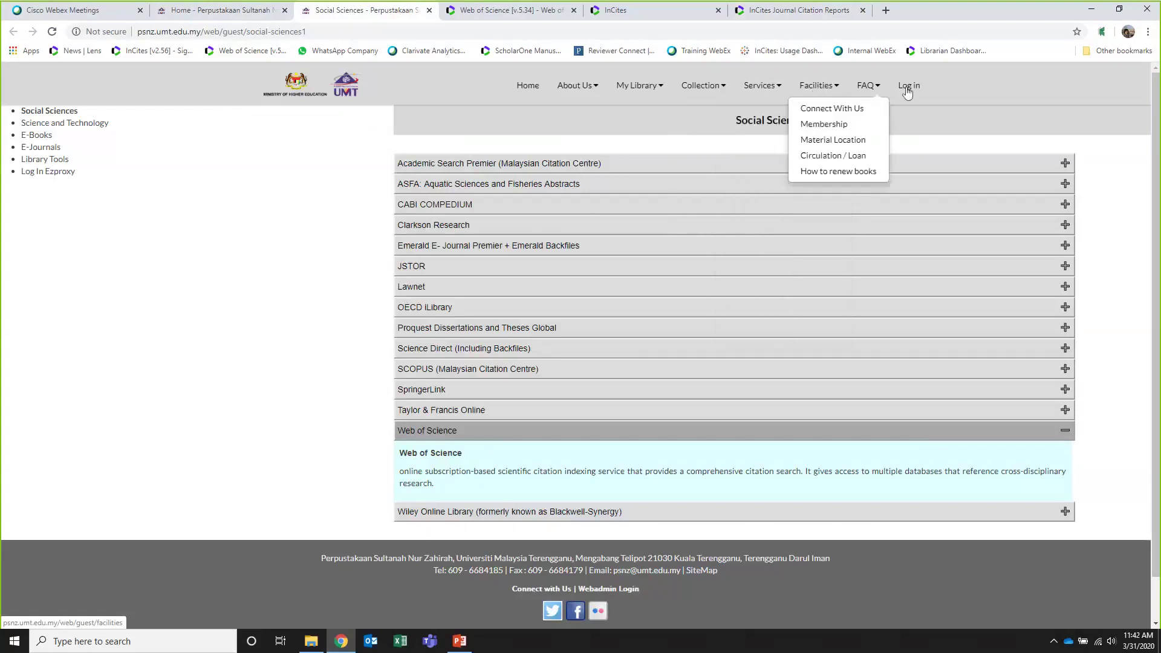
{"action": "left_click", "coordinate": [908, 89]}
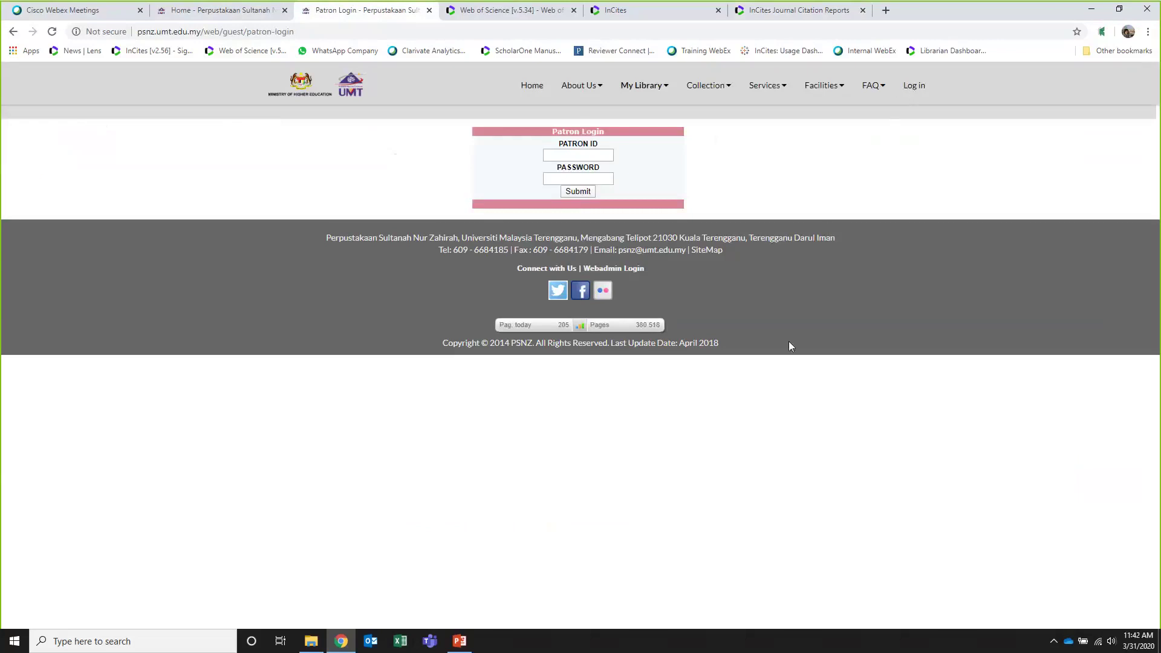
{"action": "left_click", "coordinate": [578, 156]}
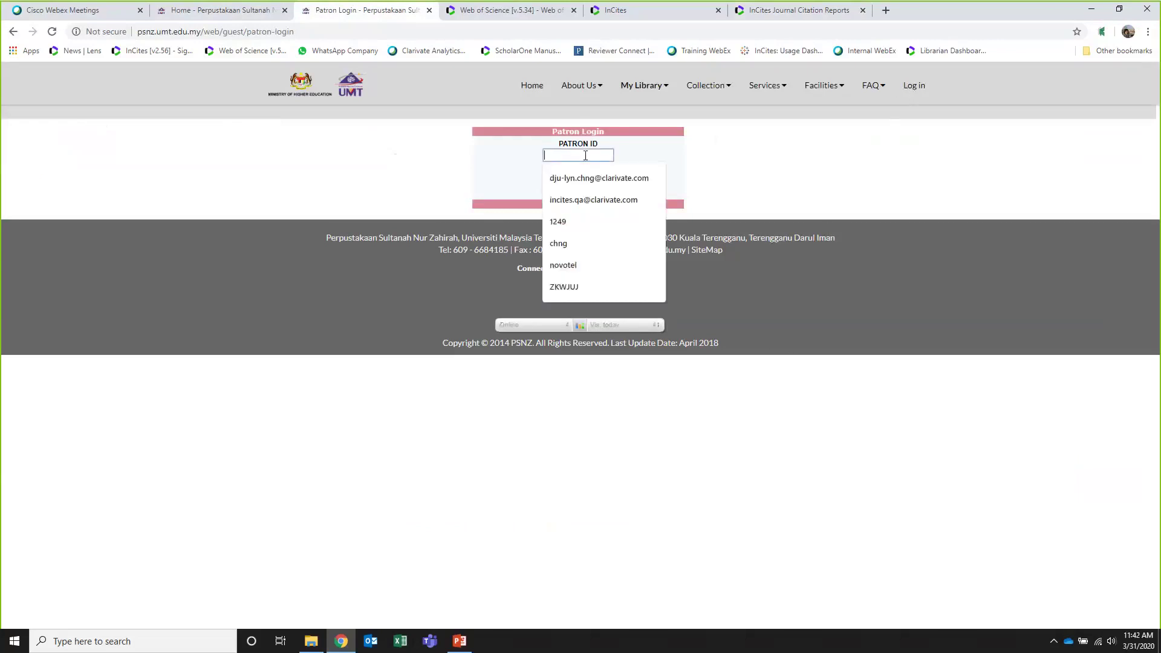
{"action": "left_click", "coordinate": [715, 153]}
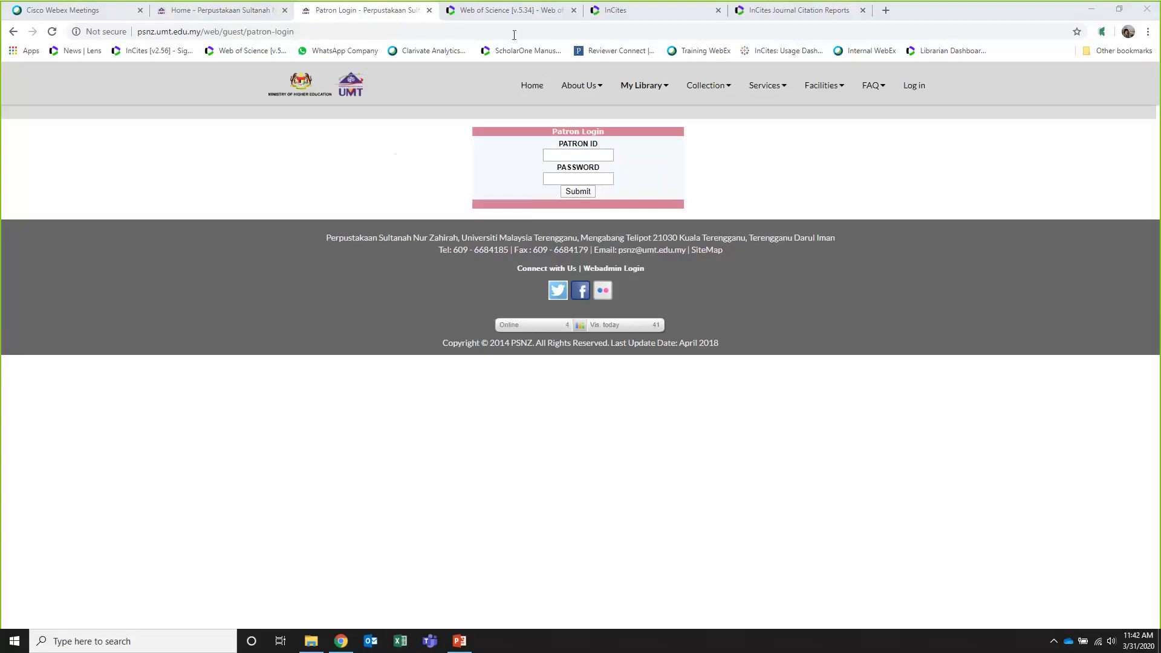
Return to the library's home page and look through its sections, from the e-resources tiles and patron login to the footer
{"action": "left_click", "coordinate": [530, 88]}
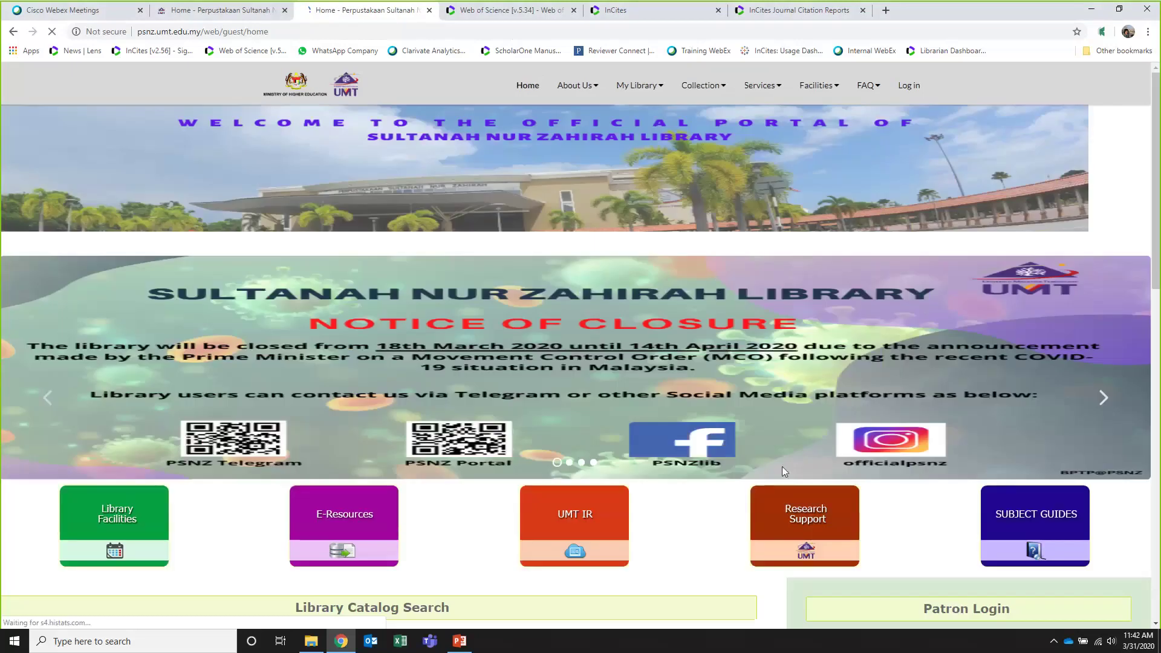
{"action": "scroll", "coordinate": [689, 388], "scroll_direction": "down", "scroll_amount": 10}
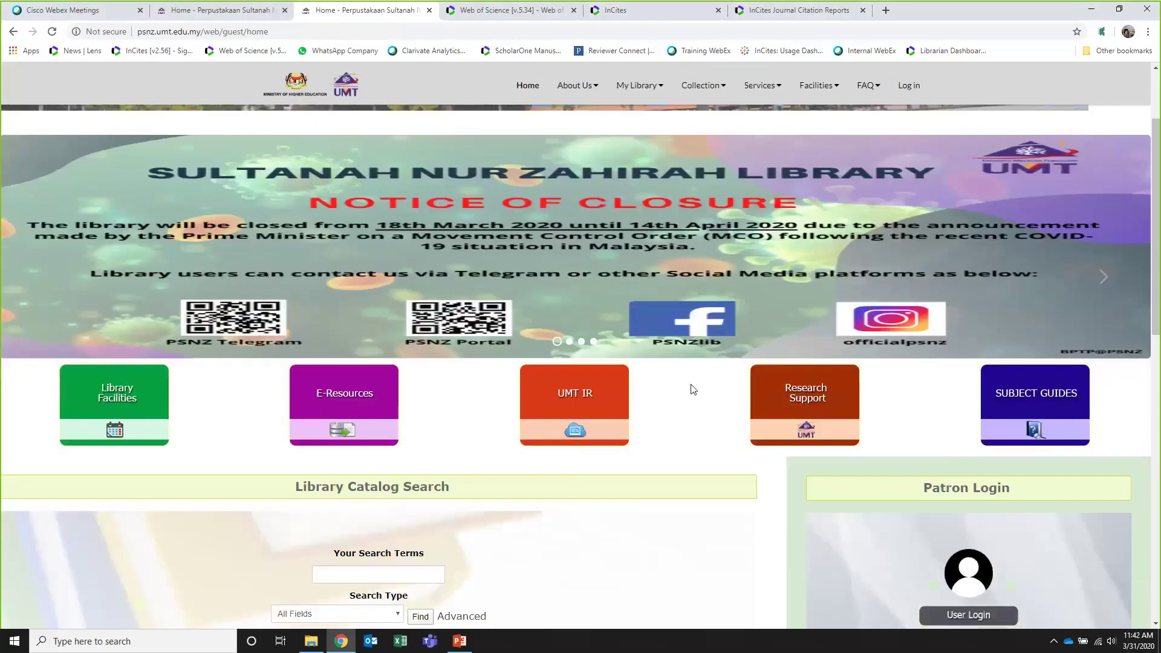
{"action": "scroll", "coordinate": [693, 389], "scroll_direction": "down", "scroll_amount": 3}
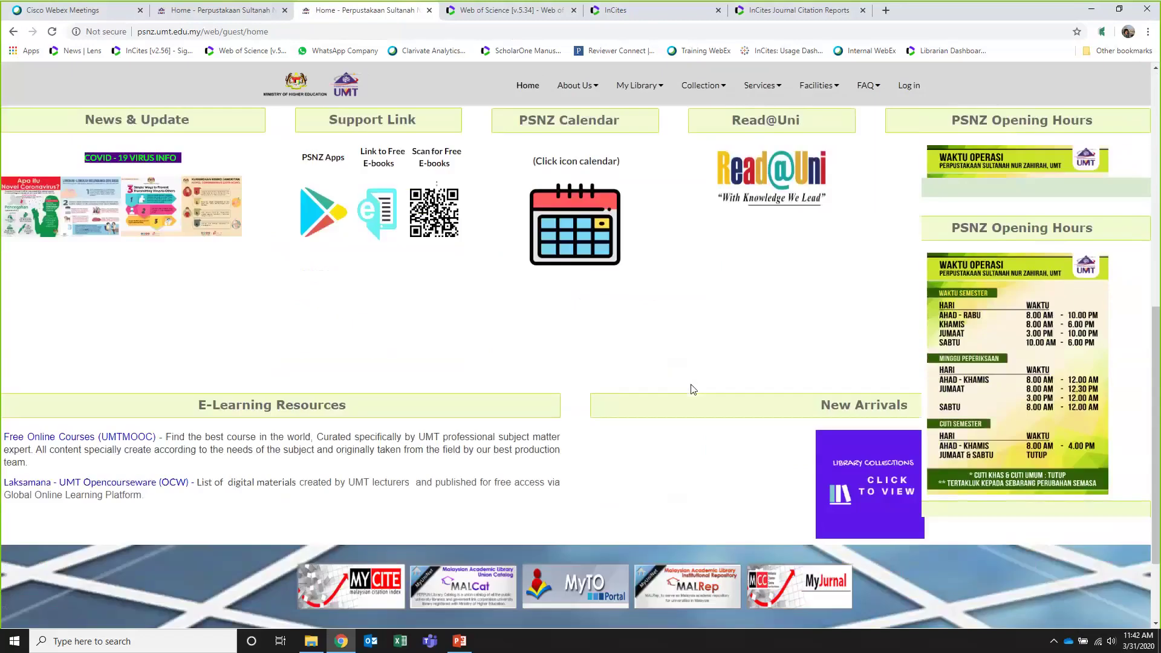
{"action": "scroll", "coordinate": [693, 389], "scroll_direction": "down", "scroll_amount": 2}
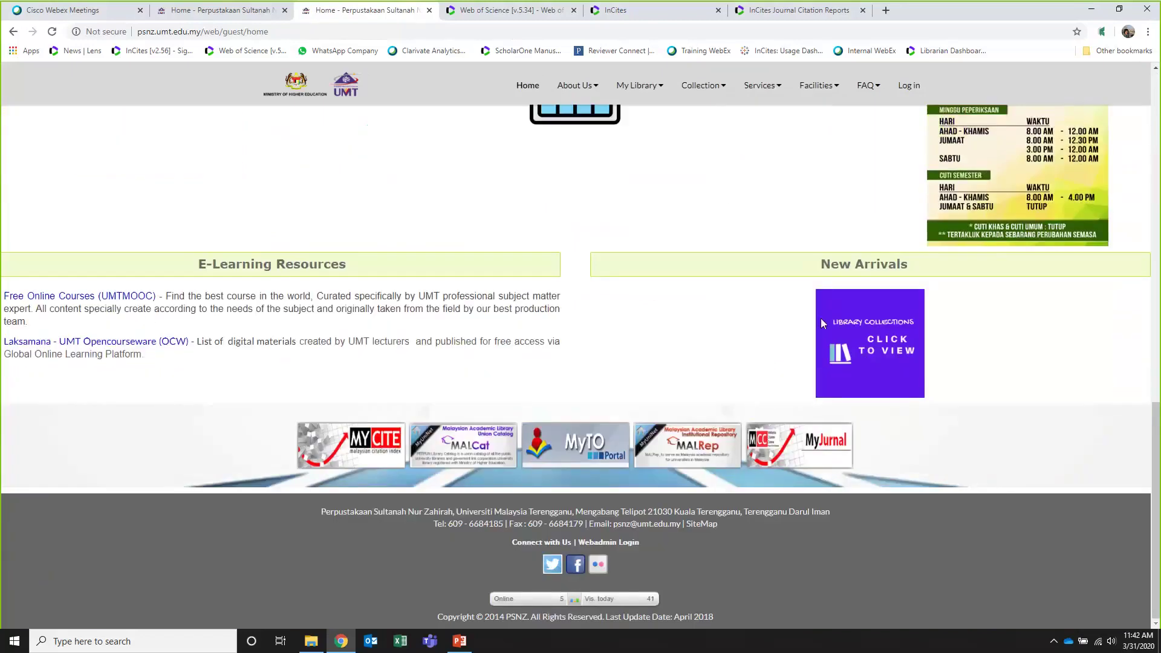
{"action": "scroll", "coordinate": [745, 542], "scroll_direction": "up", "scroll_amount": 4}
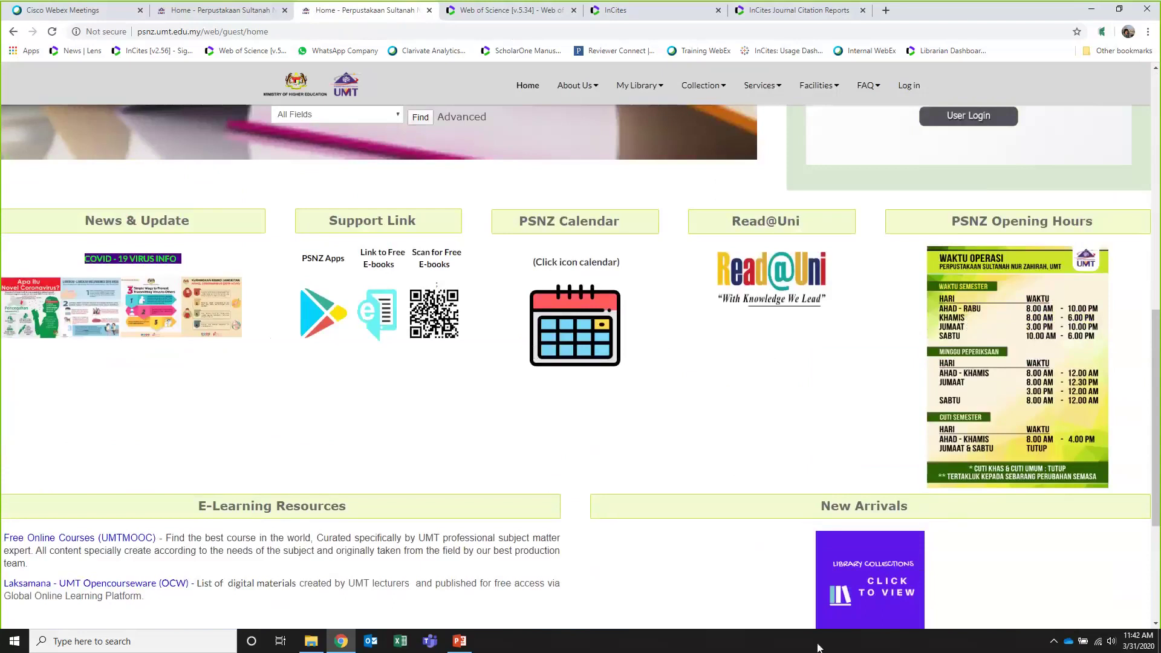
{"action": "scroll", "coordinate": [849, 294], "scroll_direction": "up", "scroll_amount": 7}
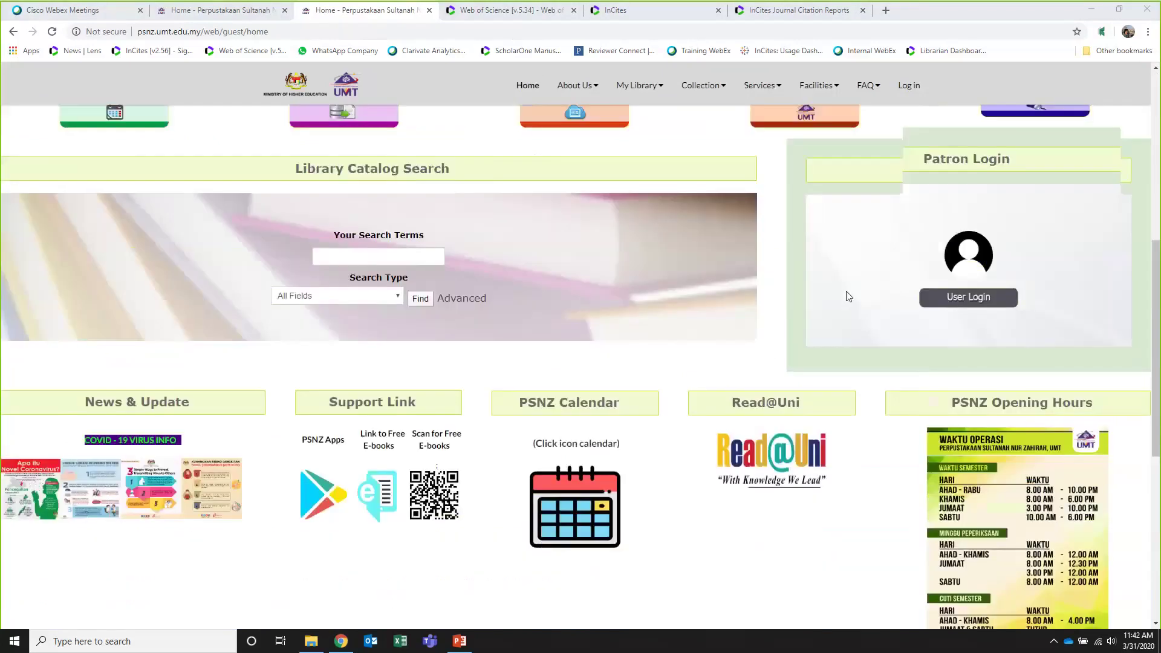
{"action": "scroll", "coordinate": [907, 325], "scroll_direction": "up", "scroll_amount": 3}
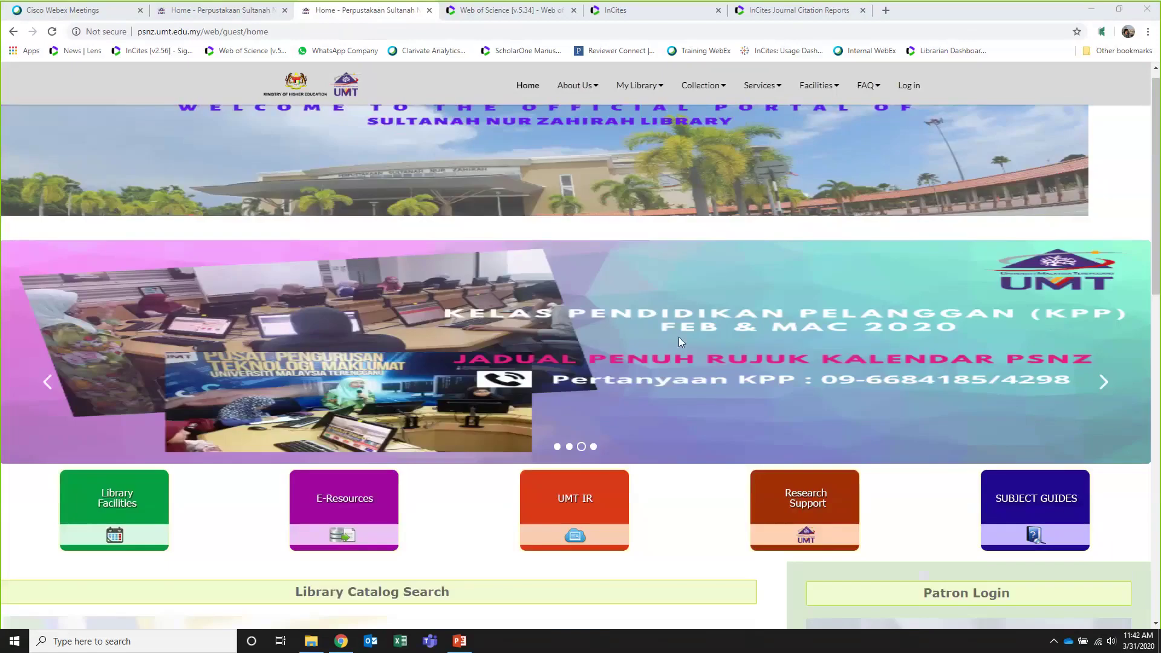
{"action": "scroll", "coordinate": [678, 336], "scroll_direction": "up", "scroll_amount": 1}
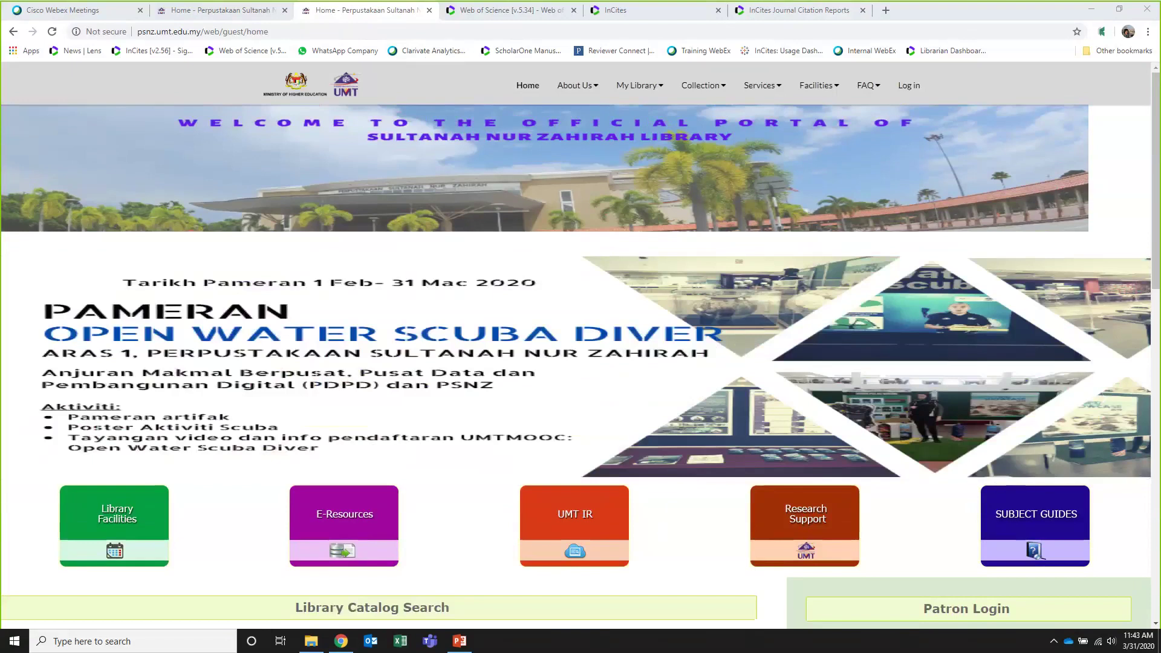
Switch to the PowerPoint training deck and display slide 27 on finding related journals quickly
{"action": "left_click", "coordinate": [459, 641]}
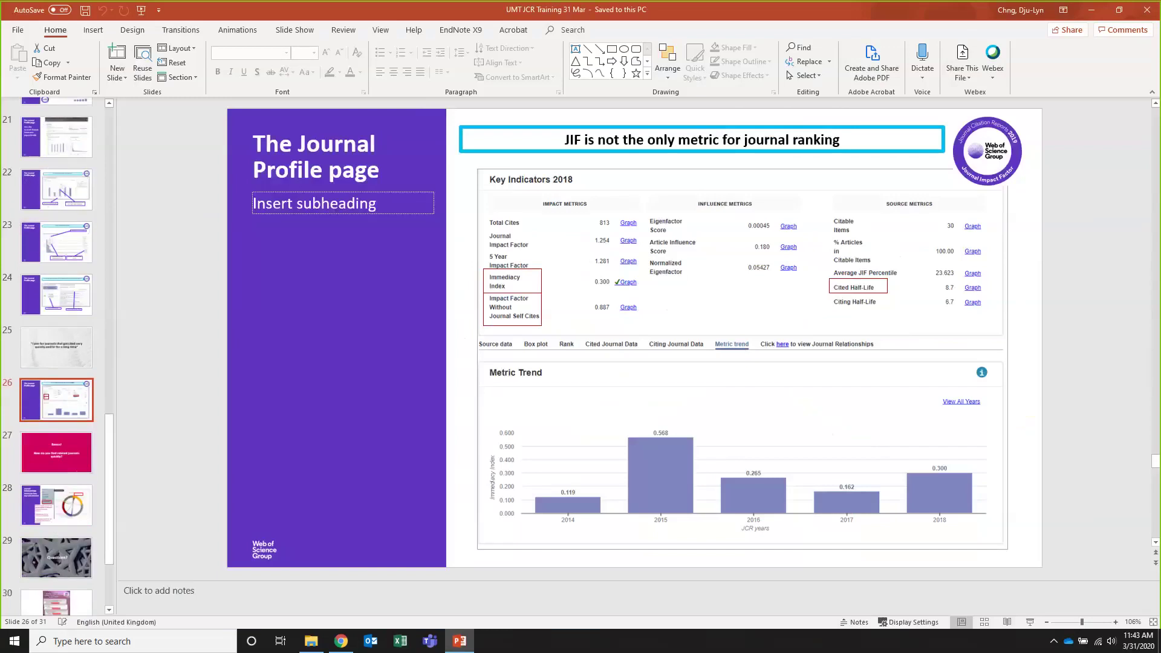
{"action": "mouse_move", "coordinate": [350, 648]}
{"action": "left_click", "coordinate": [99, 448]}
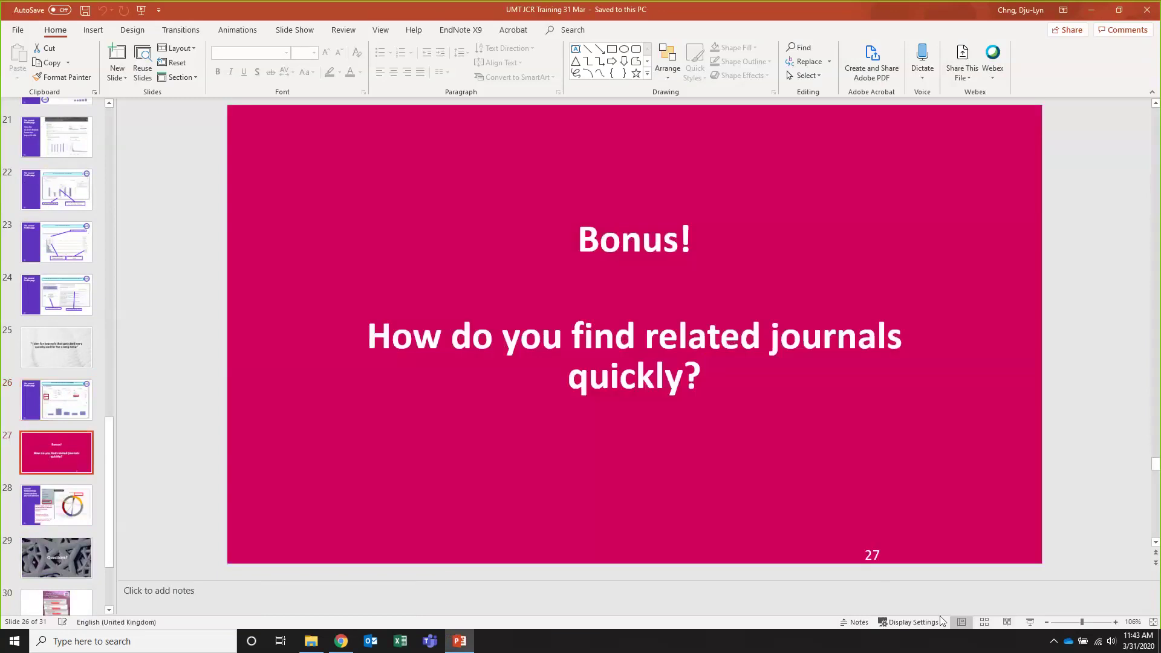
Present slide 27 and slide 28, "Journal Relationships show you how journals interact", full screen, and end the slide show
{"action": "left_click", "coordinate": [1022, 624]}
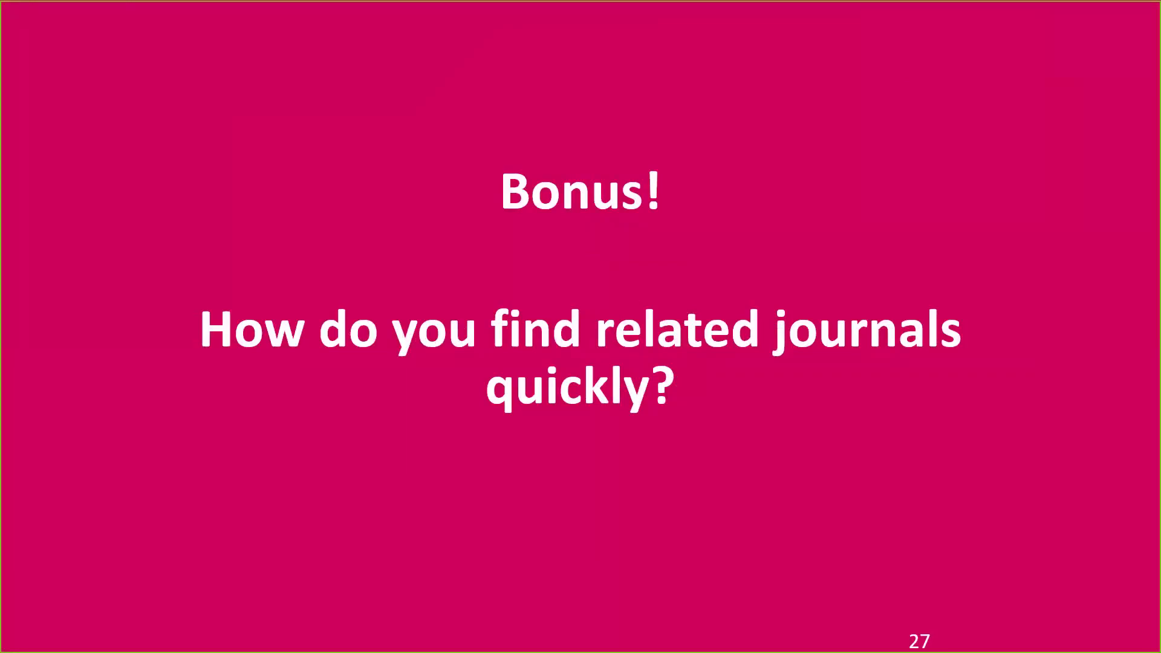
{"action": "key", "text": "Right"}
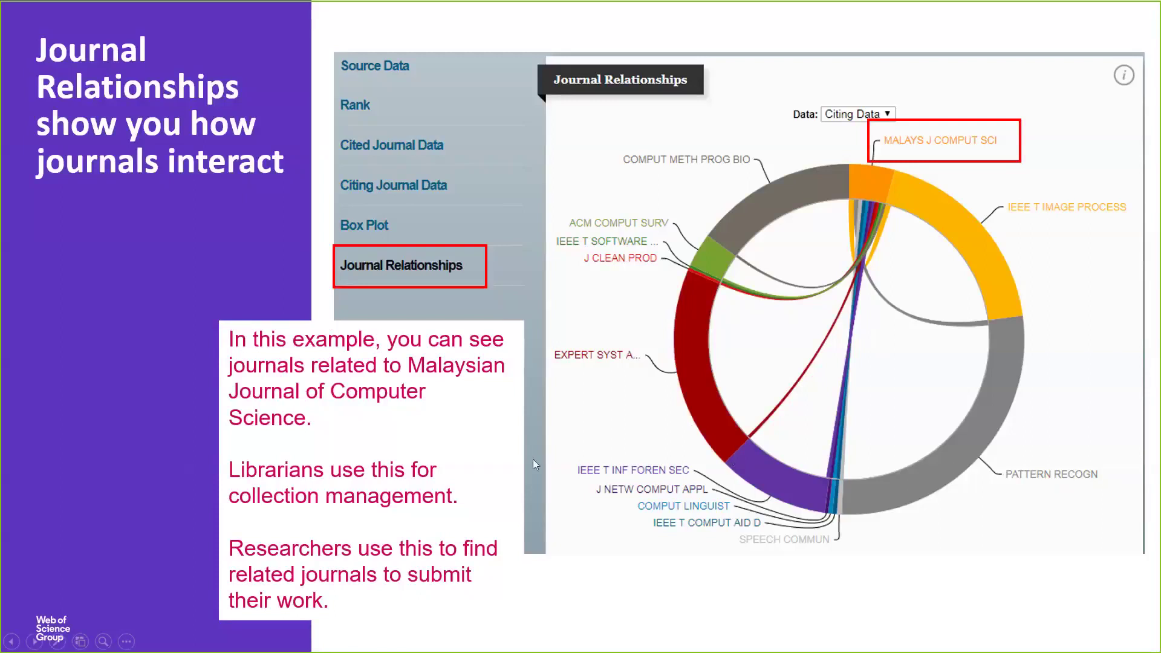
{"action": "key", "text": "Escape"}
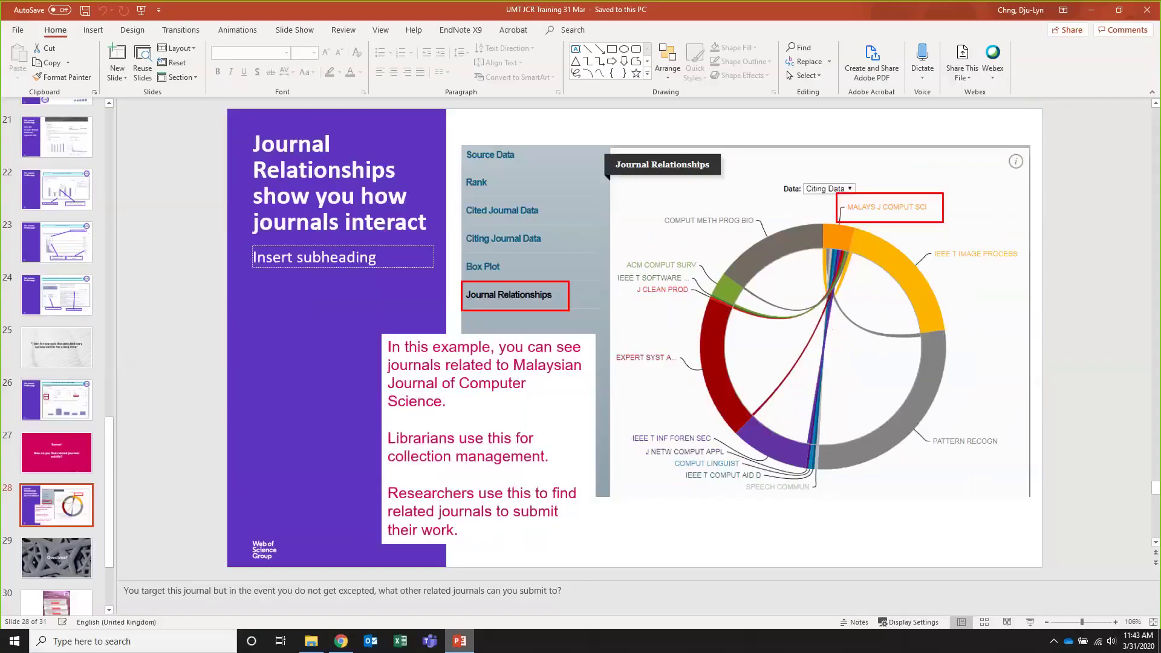
Switch to Chrome and display the Journal Relationships charts for Citing Data and Cited Data on the Journal of Experimental Botany profile
{"action": "left_click", "coordinate": [342, 643]}
{"action": "left_click", "coordinate": [798, 10]}
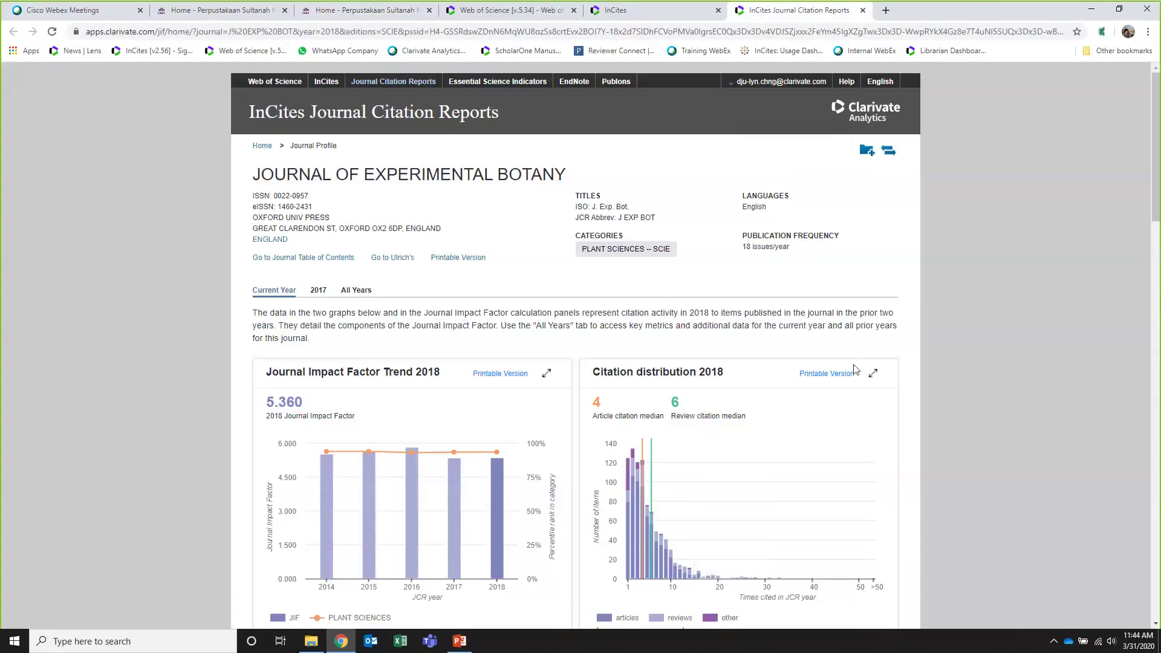
{"action": "scroll", "coordinate": [856, 369], "scroll_direction": "down", "scroll_amount": 2}
{"action": "scroll", "coordinate": [856, 370], "scroll_direction": "down", "scroll_amount": 15}
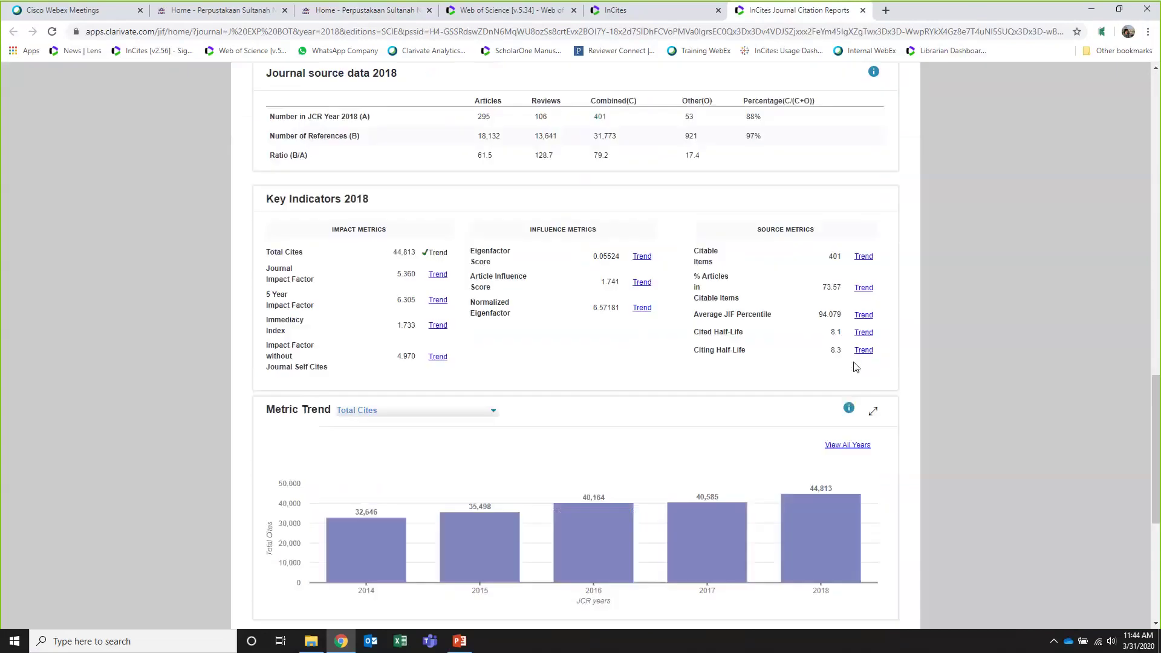
{"action": "scroll", "coordinate": [855, 367], "scroll_direction": "up", "scroll_amount": 2}
{"action": "scroll", "coordinate": [854, 367], "scroll_direction": "up", "scroll_amount": 1}
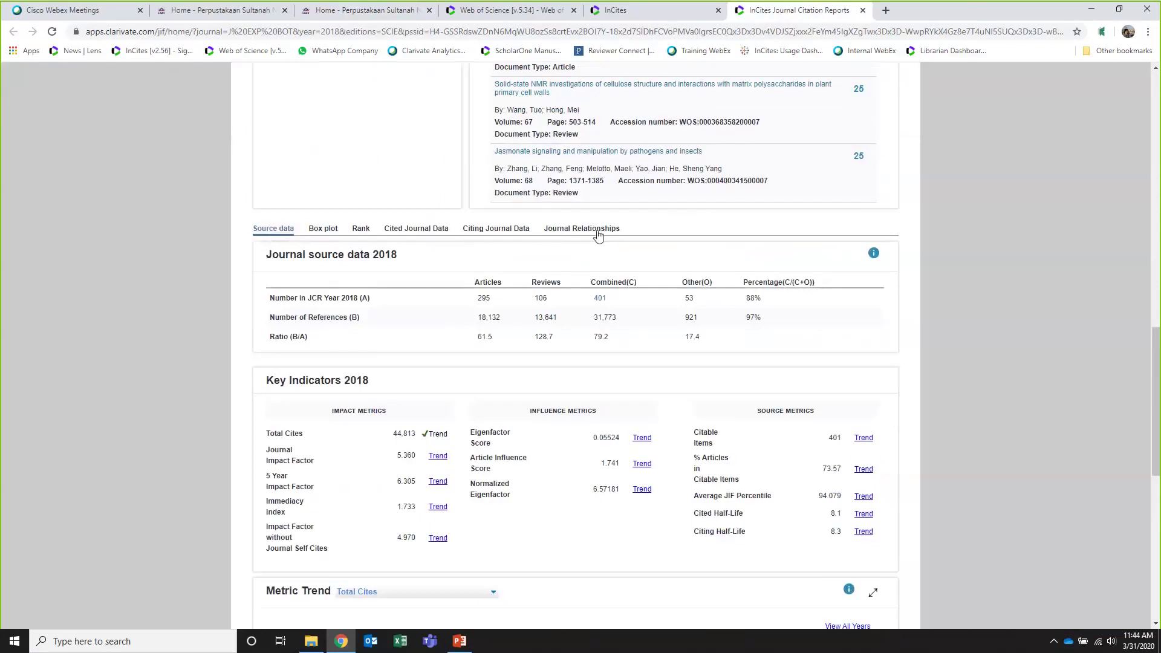
{"action": "left_click", "coordinate": [598, 236]}
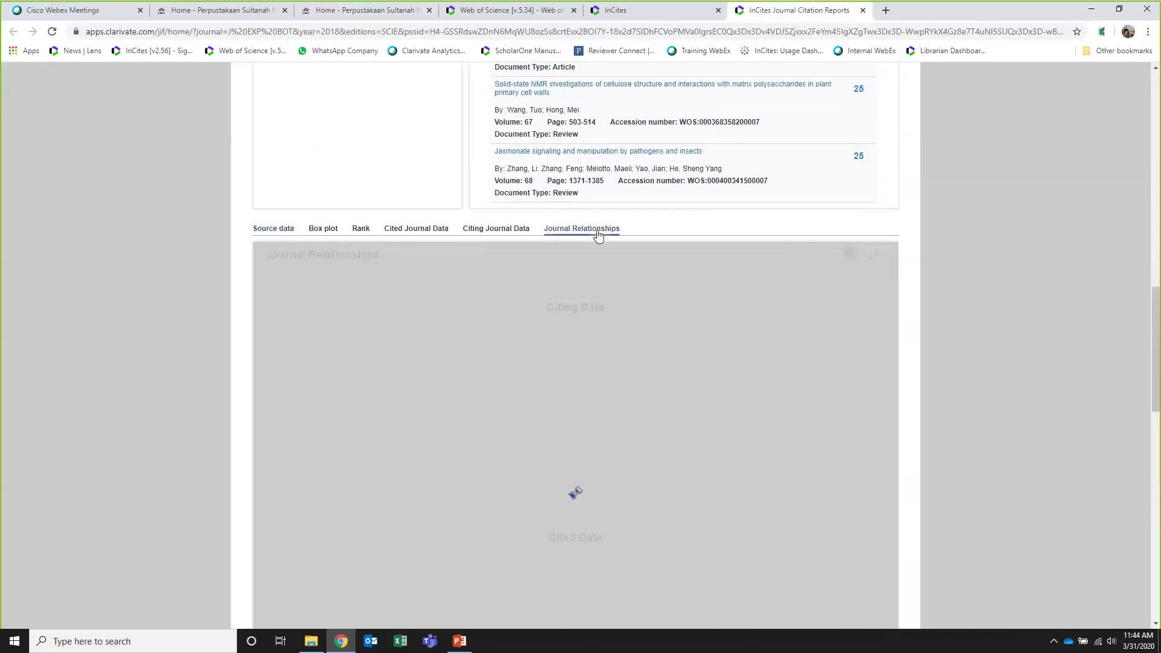
{"action": "scroll", "coordinate": [919, 336], "scroll_direction": "down", "scroll_amount": 3}
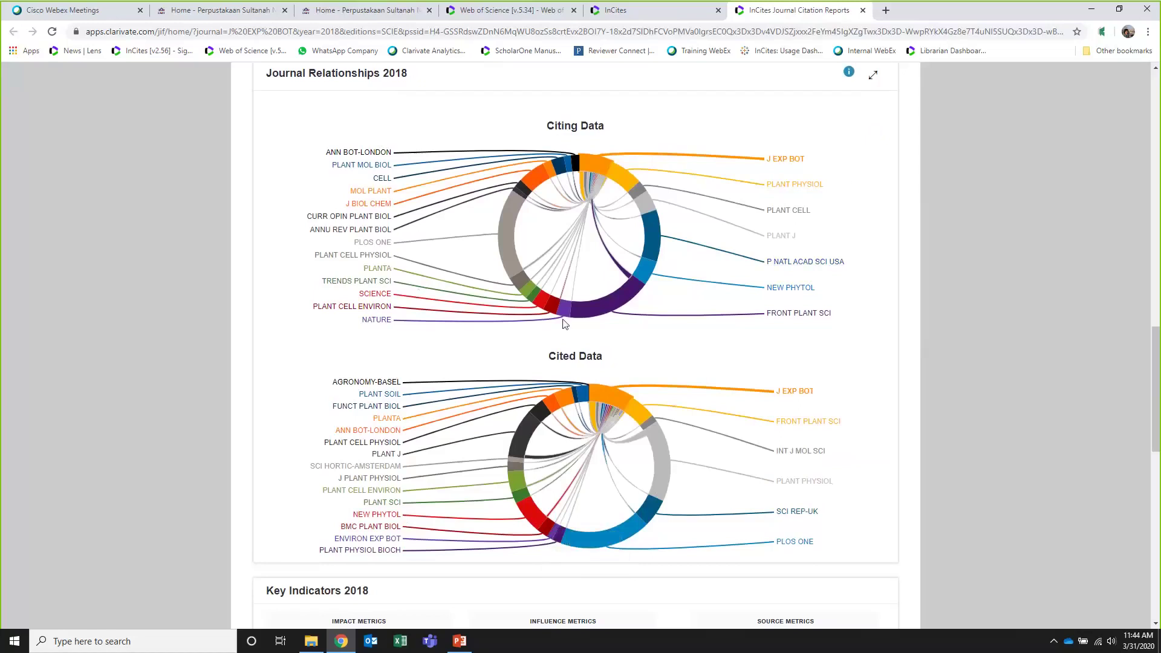
Go from the Journal Citation Reports page to Publons and open its "Academy - Learn to review" page
{"action": "scroll", "coordinate": [595, 363], "scroll_direction": "up", "scroll_amount": 5}
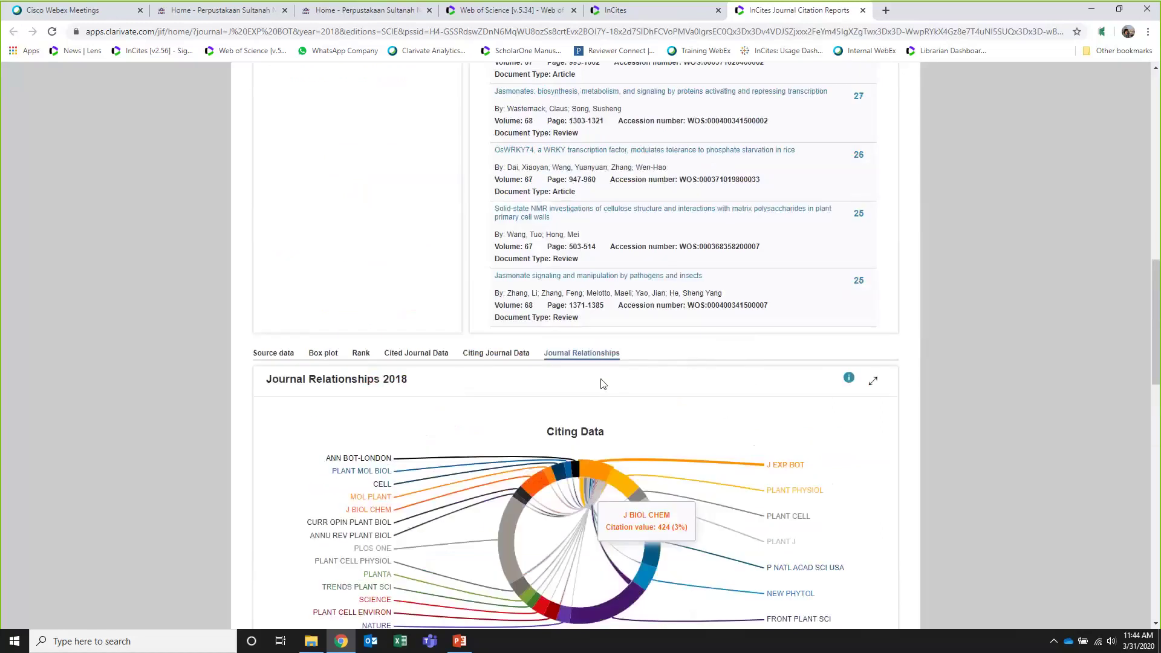
{"action": "scroll", "coordinate": [602, 383], "scroll_direction": "up", "scroll_amount": 15}
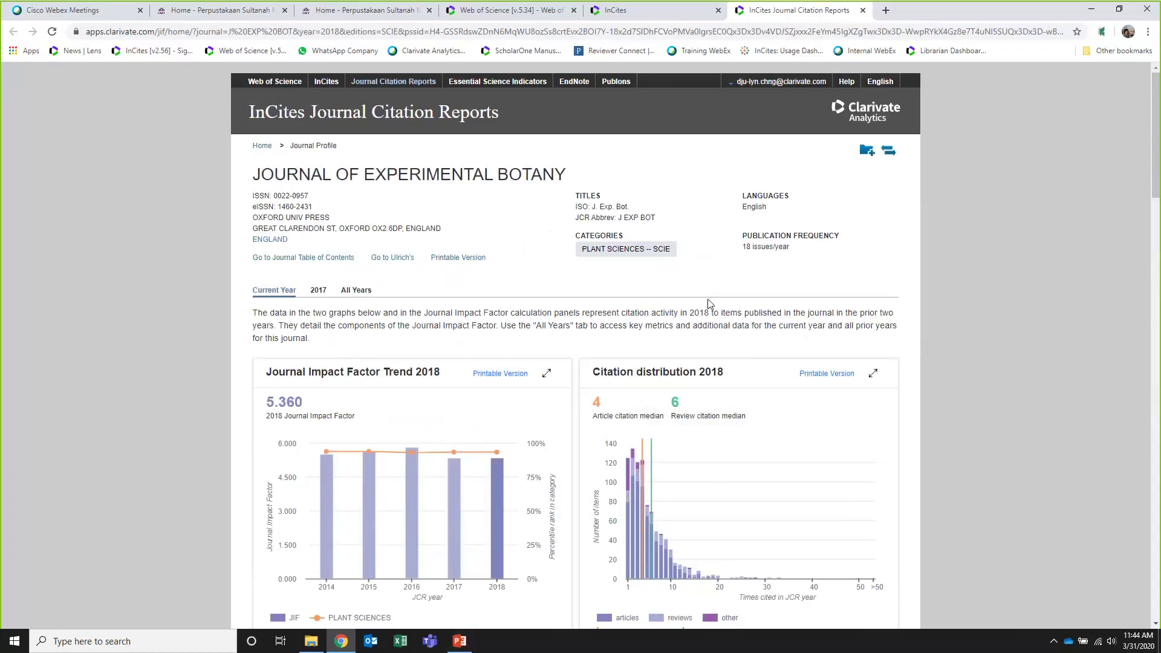
{"action": "left_click", "coordinate": [604, 80]}
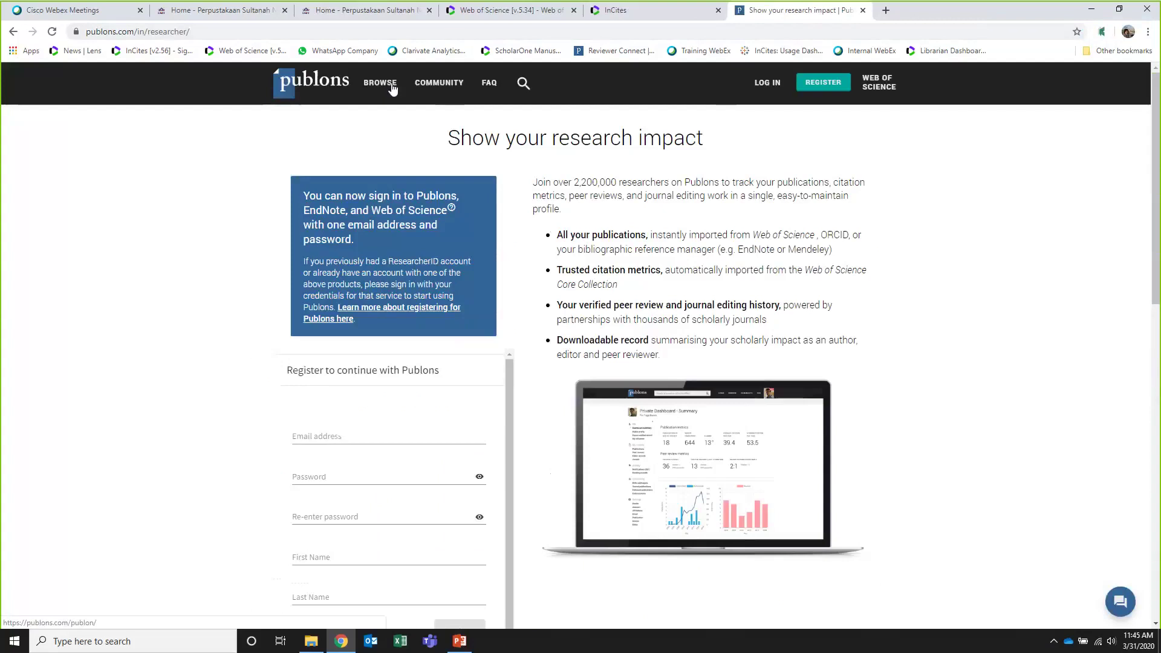
{"action": "left_click", "coordinate": [443, 88]}
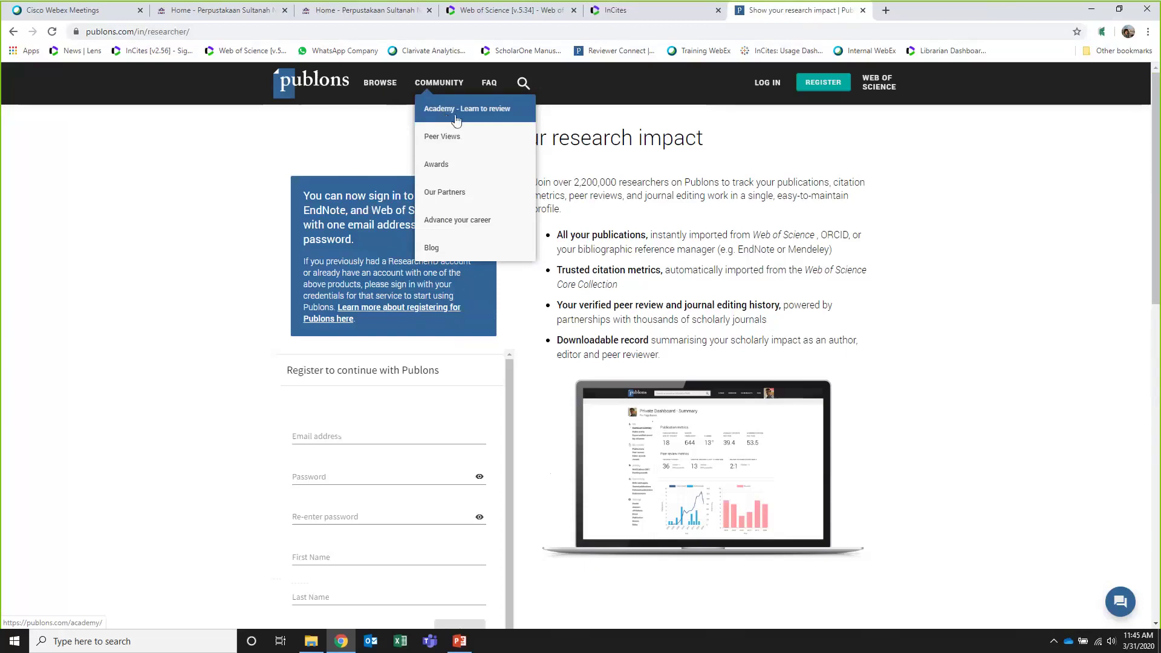
{"action": "left_click", "coordinate": [486, 115]}
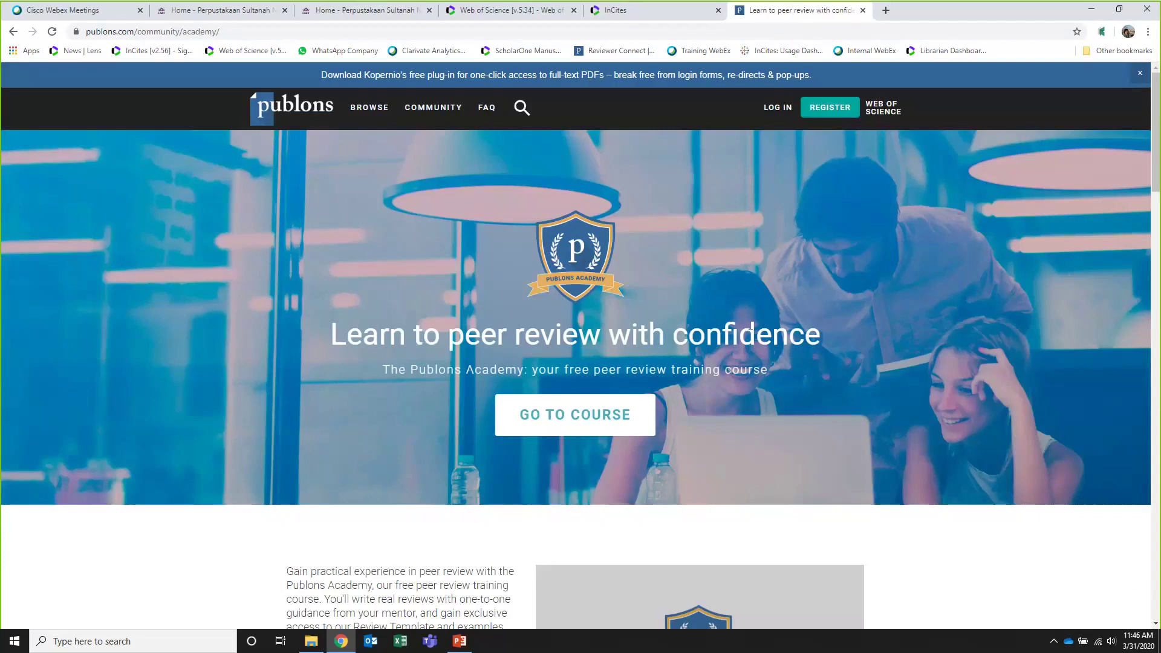
Switch to the PowerPoint training deck and display slide 29, "Questions?"
{"action": "left_click", "coordinate": [426, 126]}
{"action": "mouse_move", "coordinate": [455, 648]}
{"action": "left_click", "coordinate": [466, 643]}
{"action": "left_click", "coordinate": [56, 556]}
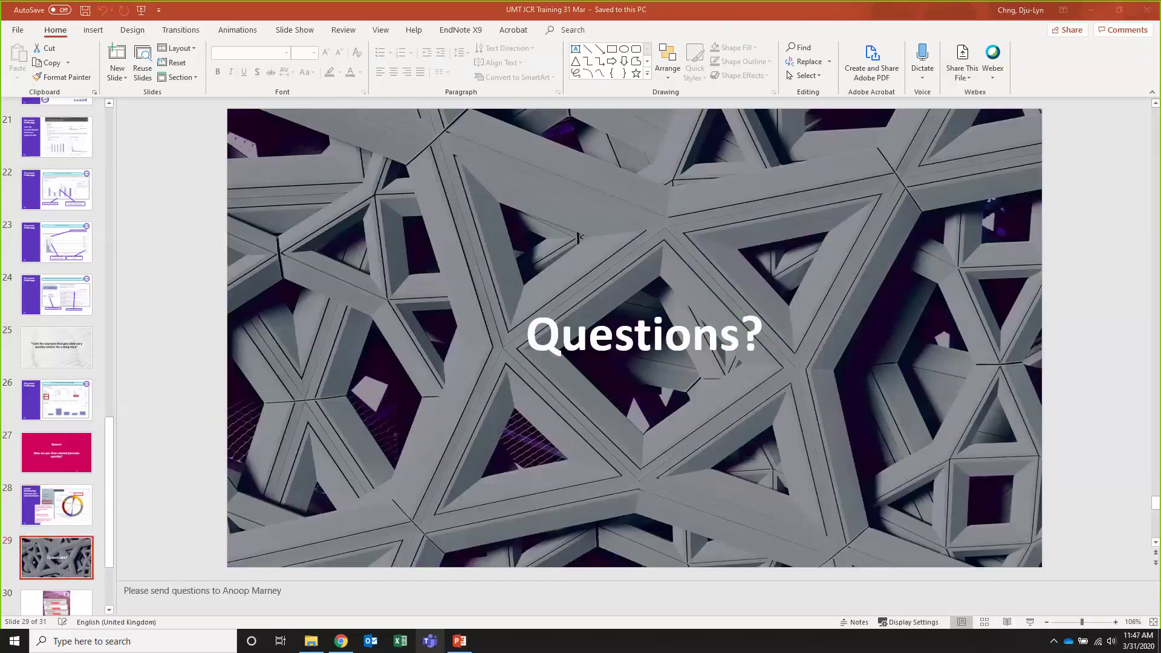
Switch to Chrome and load the library's Social Sciences database list at psnz.umt.edu.my/web/guest/social-sciences1
{"action": "left_click", "coordinate": [341, 641]}
{"action": "left_click", "coordinate": [451, 15]}
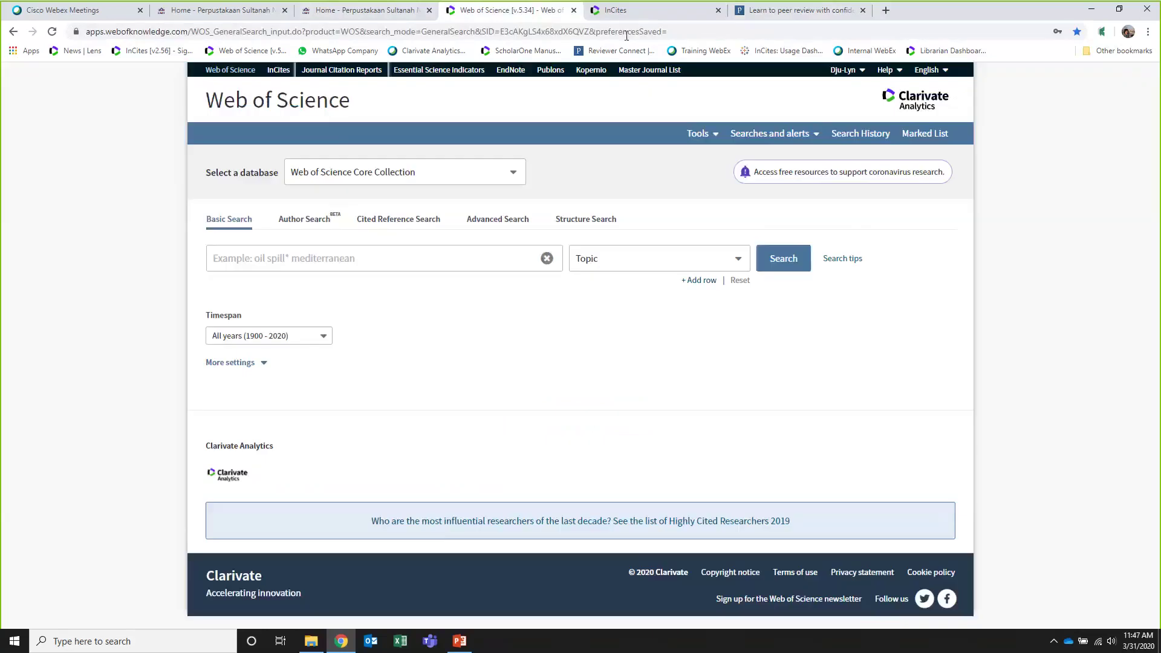
{"action": "left_click", "coordinate": [247, 19]}
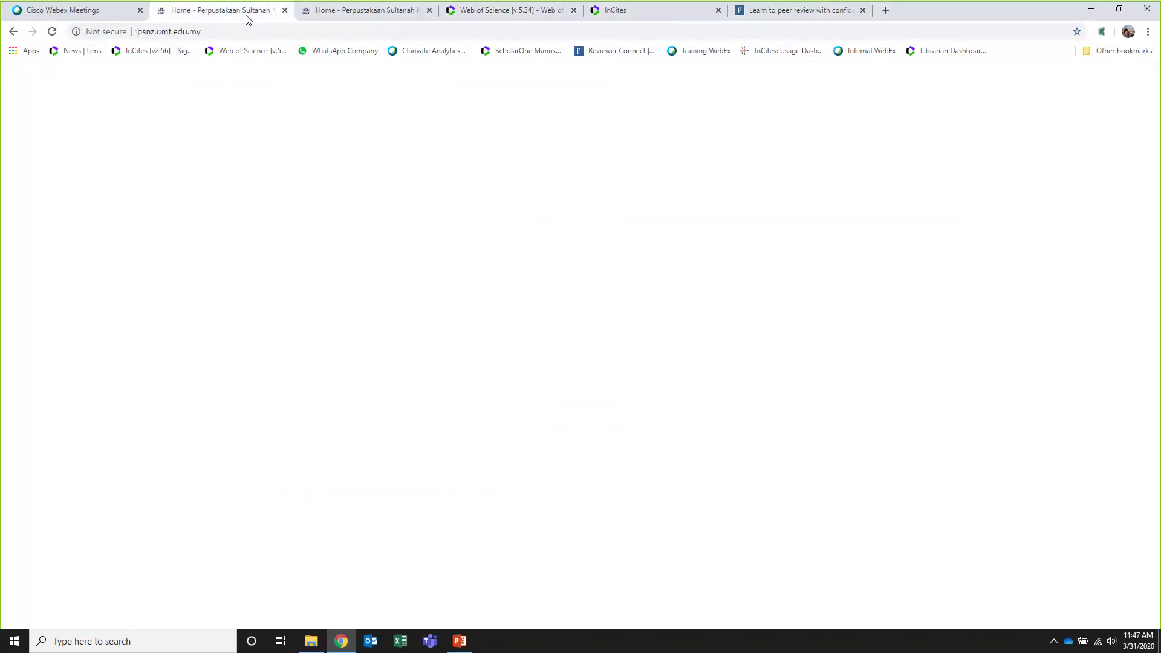
{"action": "left_click", "coordinate": [243, 28]}
{"action": "type", "text": "http://psnz.umt.edu.my/web/guest/social-sciences1"}
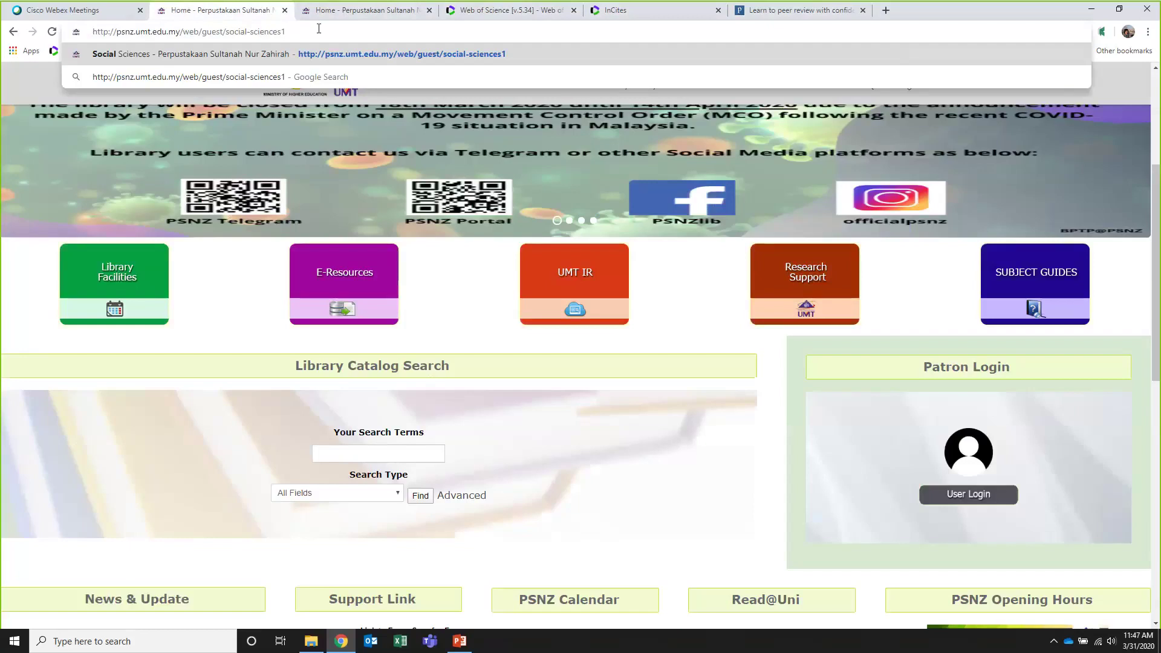
{"action": "key", "text": "Return"}
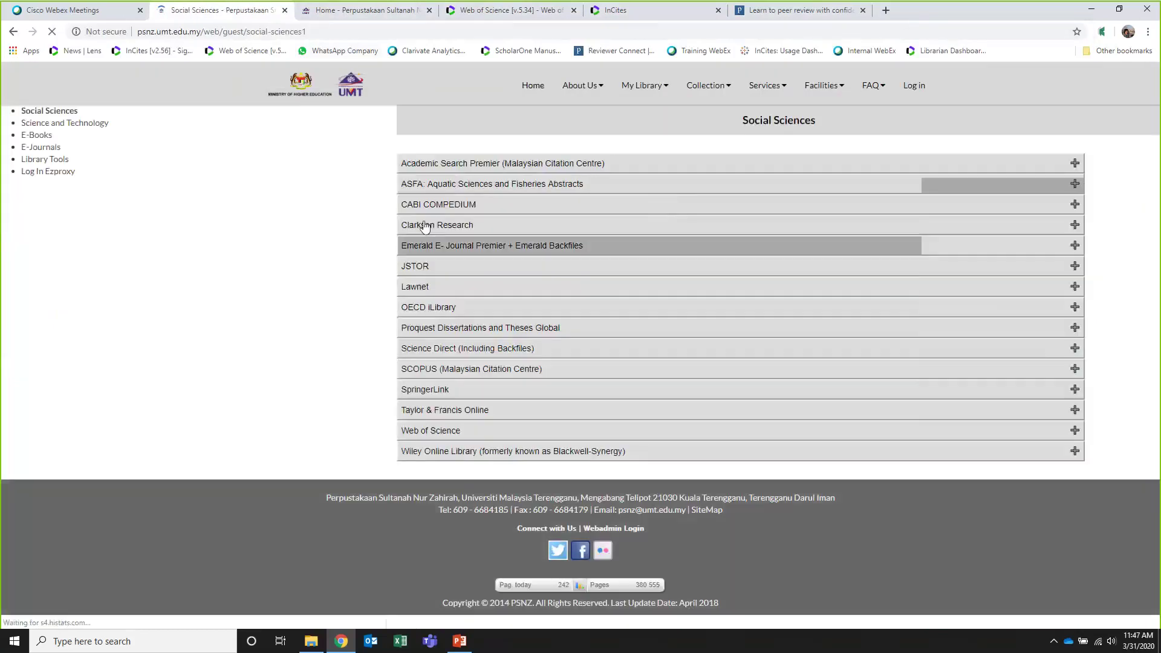
Open the library's EZproxy login page and highlight the contact phone and e-mail lines for login problems
{"action": "left_click", "coordinate": [38, 173]}
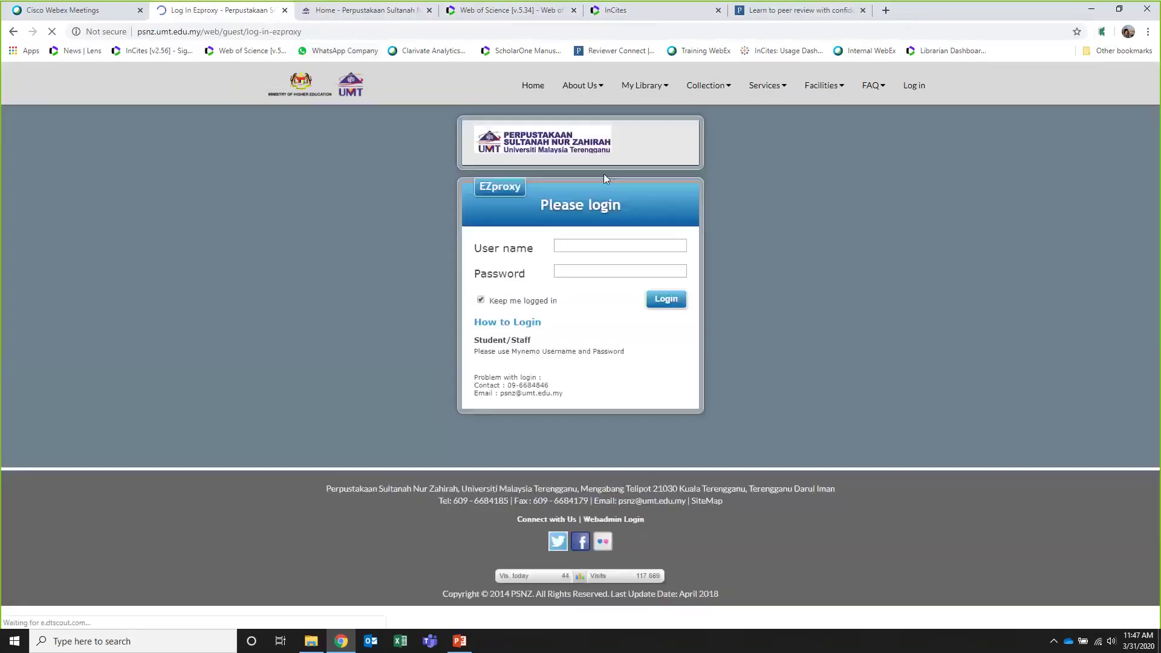
{"action": "key", "text": "ctrl+l"}
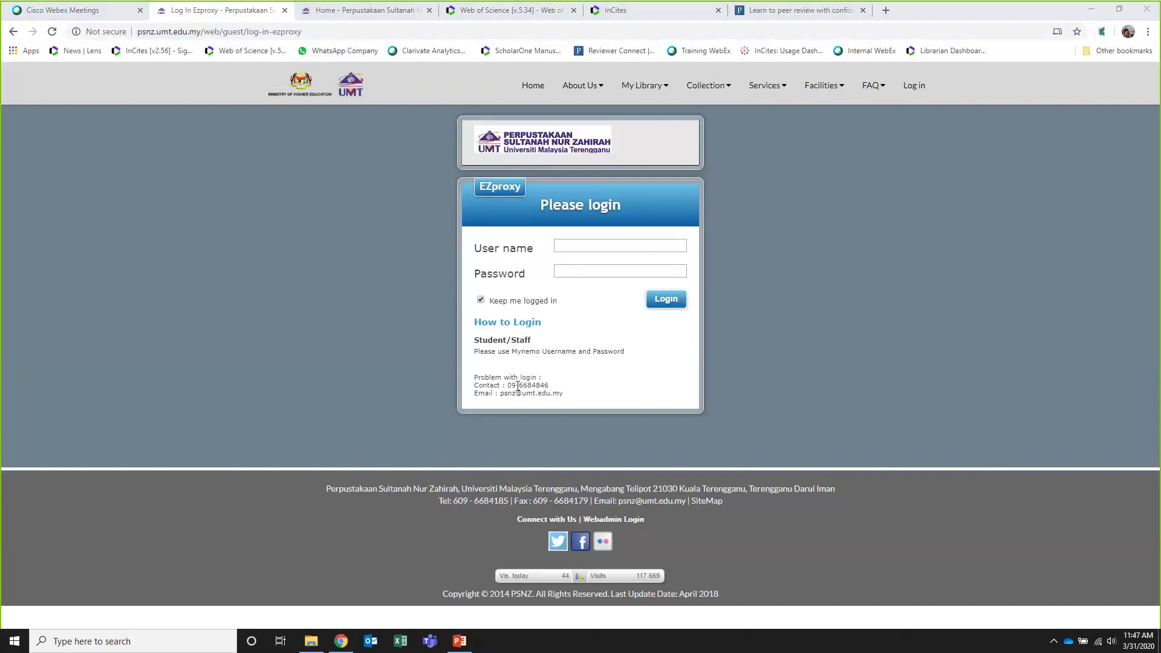
{"action": "left_click_drag", "start_coordinate": [564, 393], "coordinate": [474, 385]}
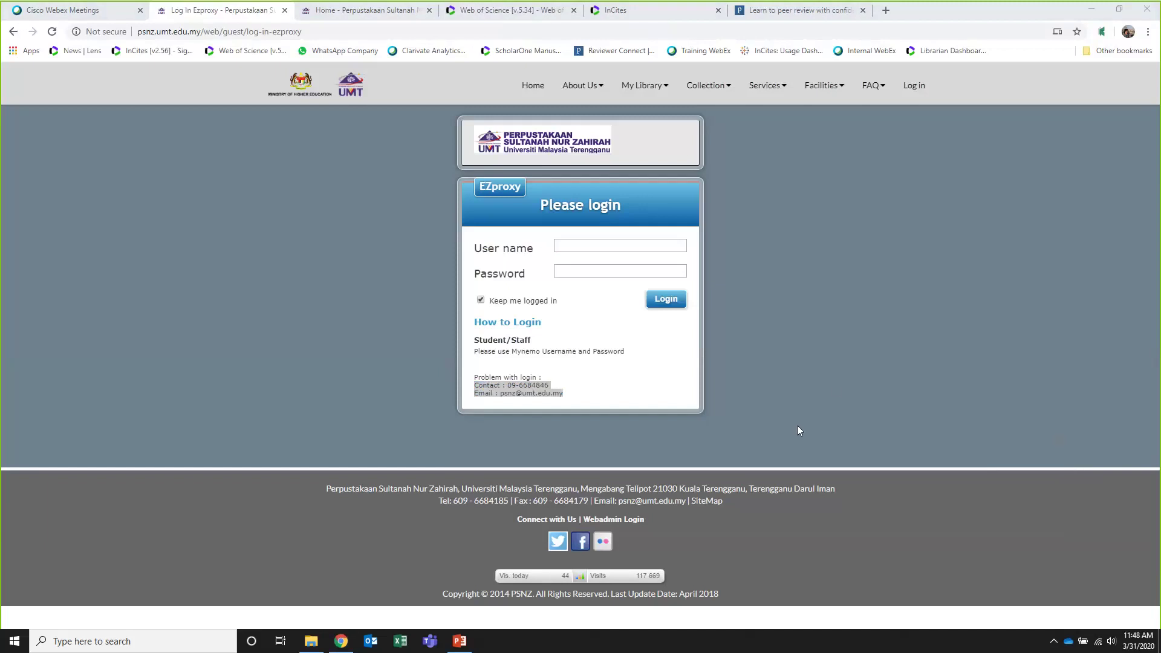
Return to the Publons site and open its Researchers browsing page
{"action": "left_click", "coordinate": [766, 12]}
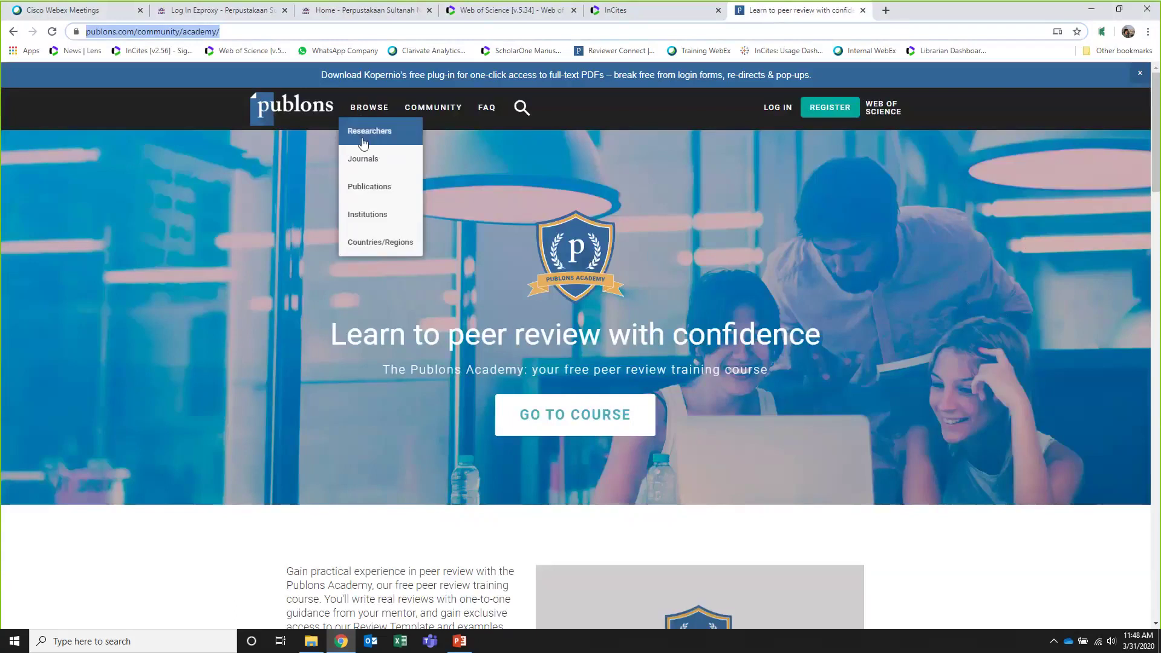
{"action": "left_click", "coordinate": [363, 142]}
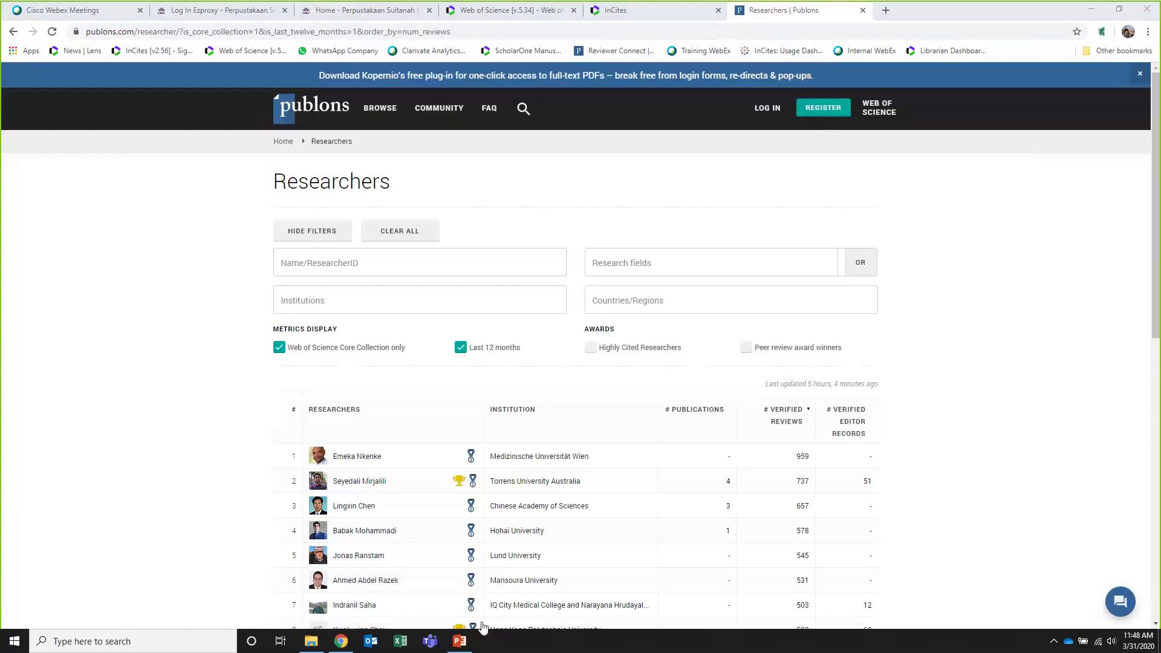
Switch to the PowerPoint training deck and display the closing "Thank you" slide, number 31
{"action": "left_click", "coordinate": [457, 641]}
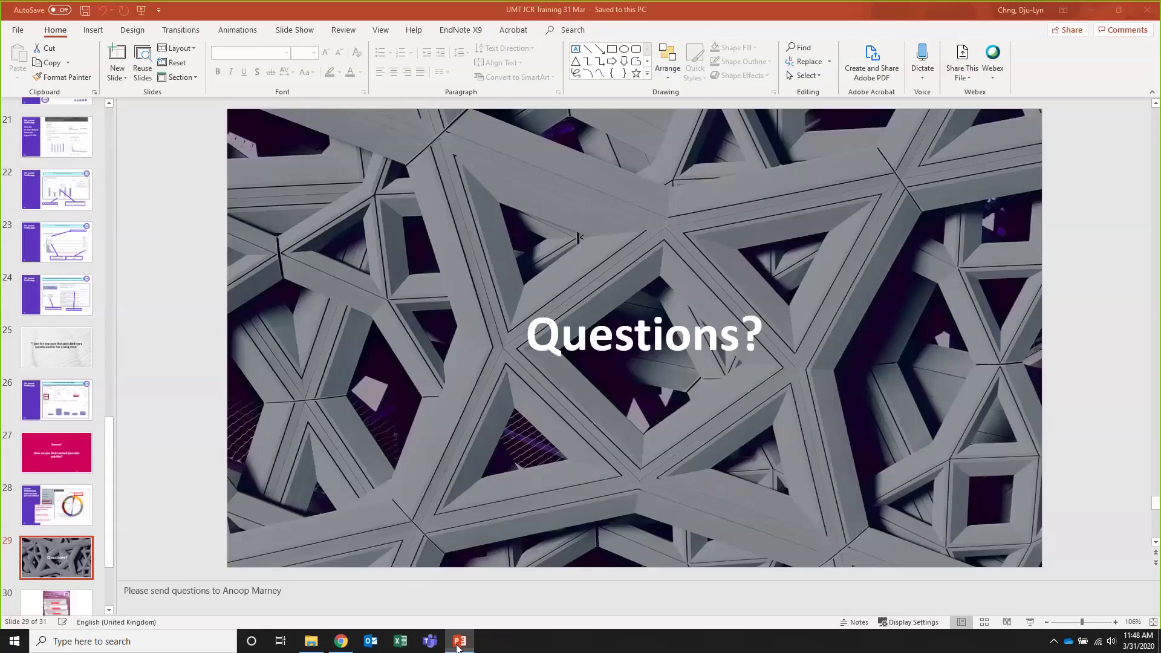
{"action": "scroll", "coordinate": [54, 544], "scroll_direction": "down", "scroll_amount": 1}
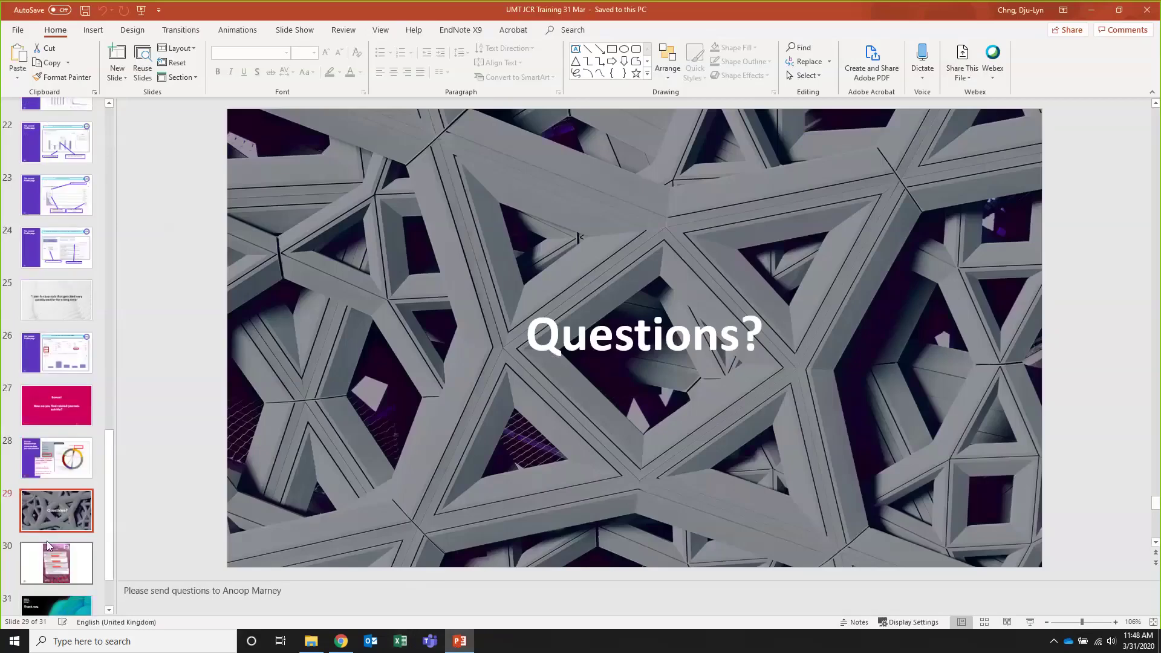
{"action": "left_click", "coordinate": [47, 612]}
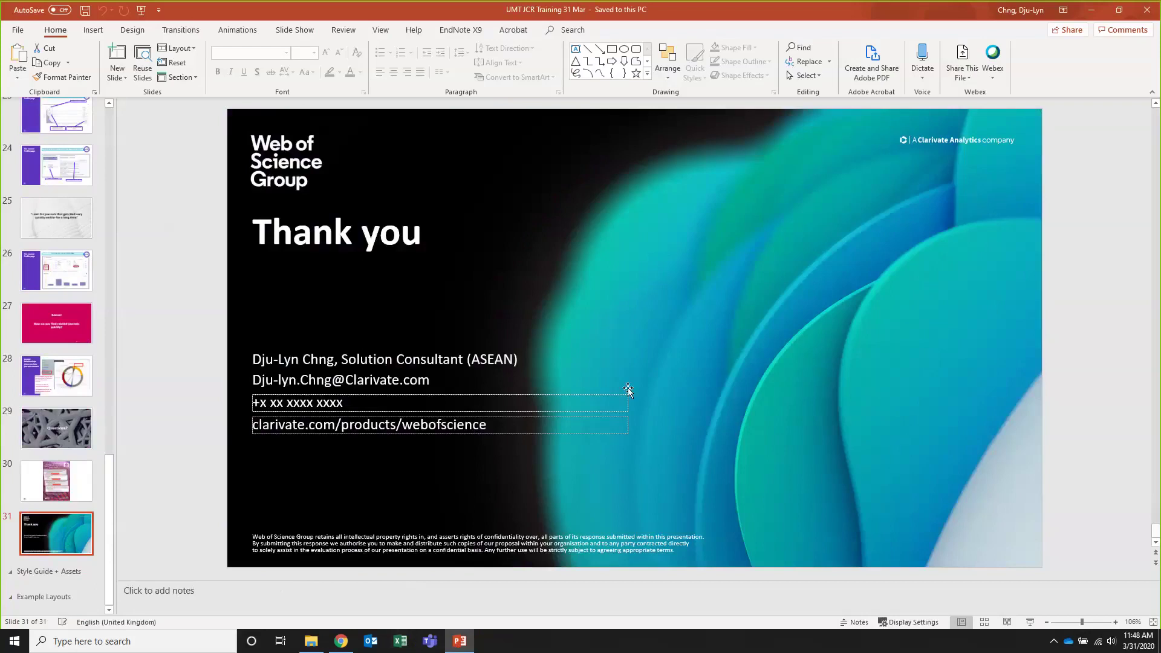